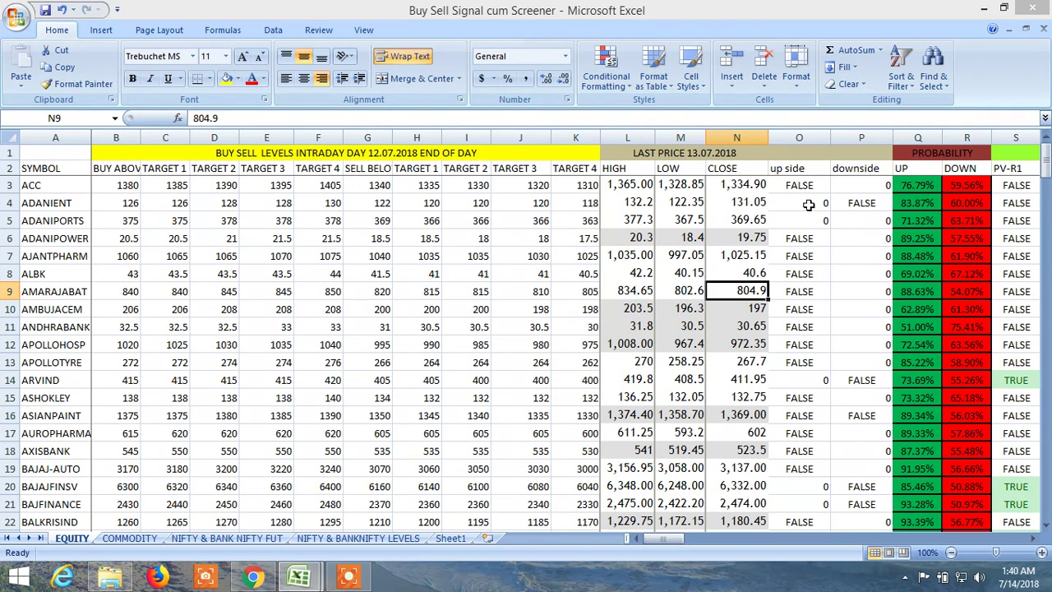
Examine the up side and downside results for the first three symbols, ACC, ADANIENT and ADANIPORTS.
click(808, 205)
click(808, 220)
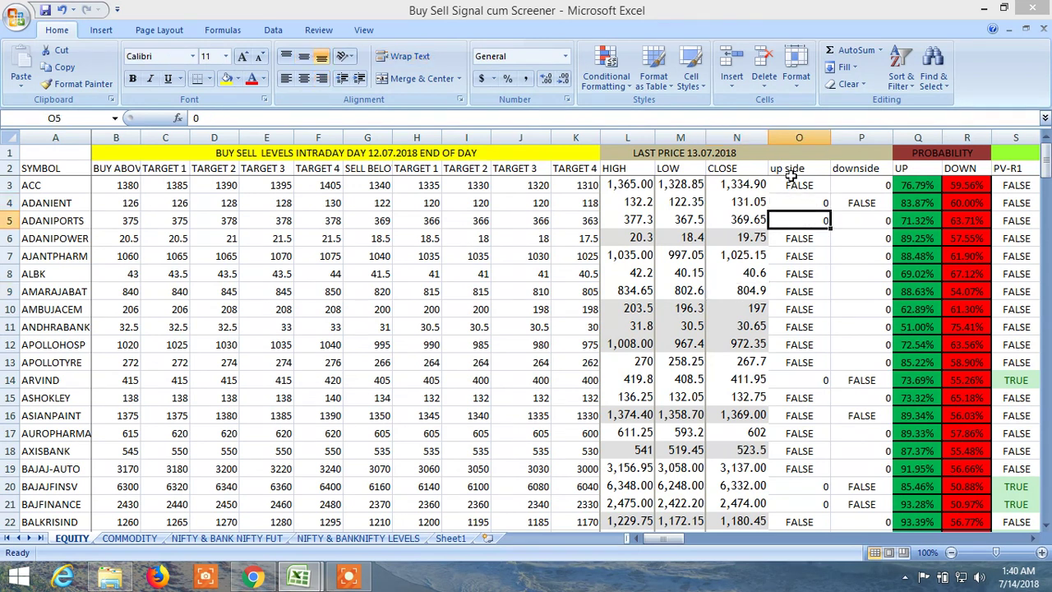
click(804, 203)
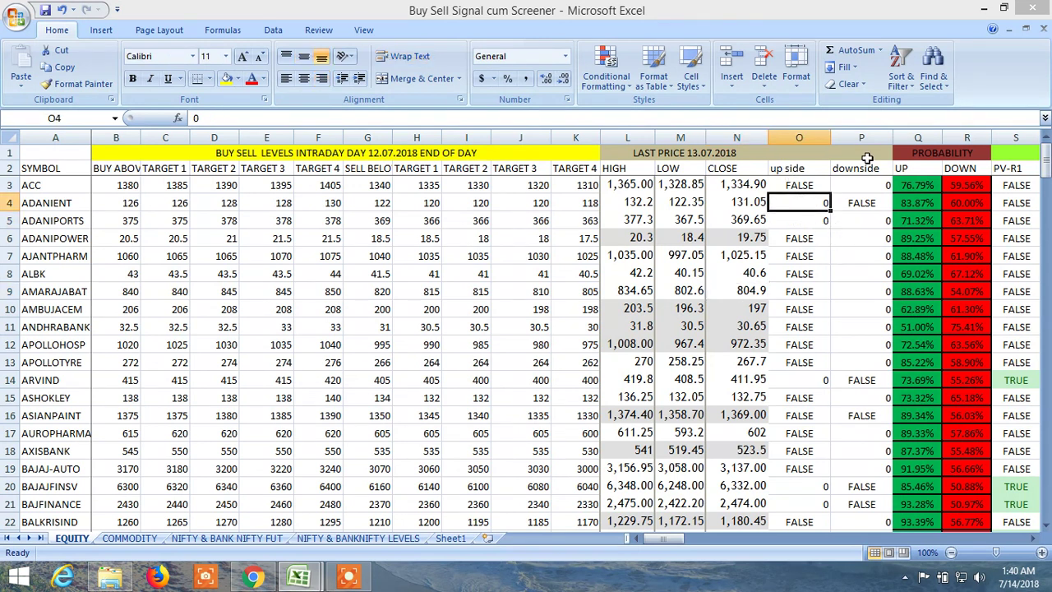
click(861, 187)
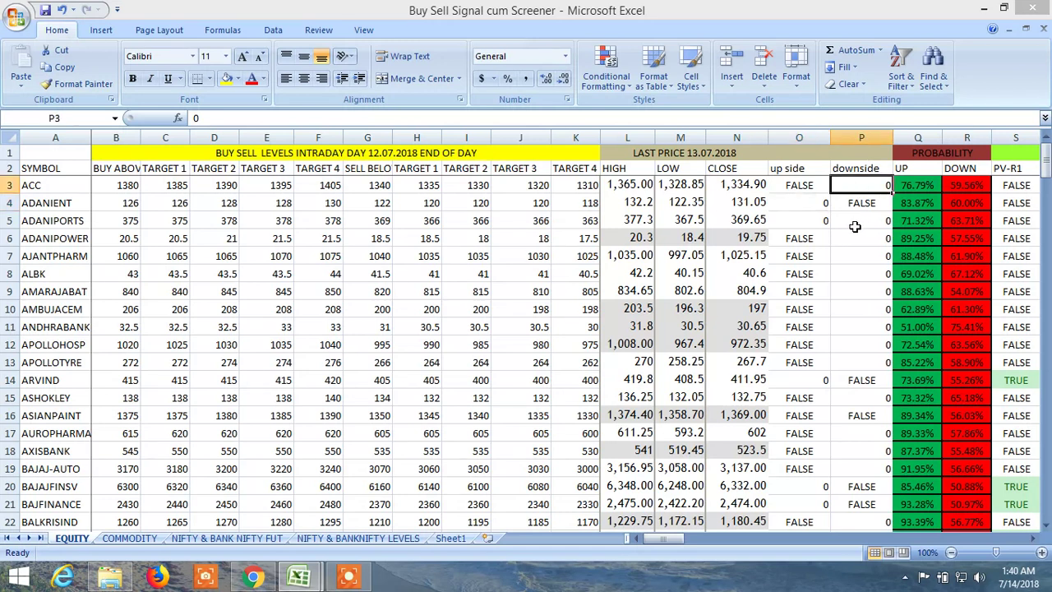
click(854, 222)
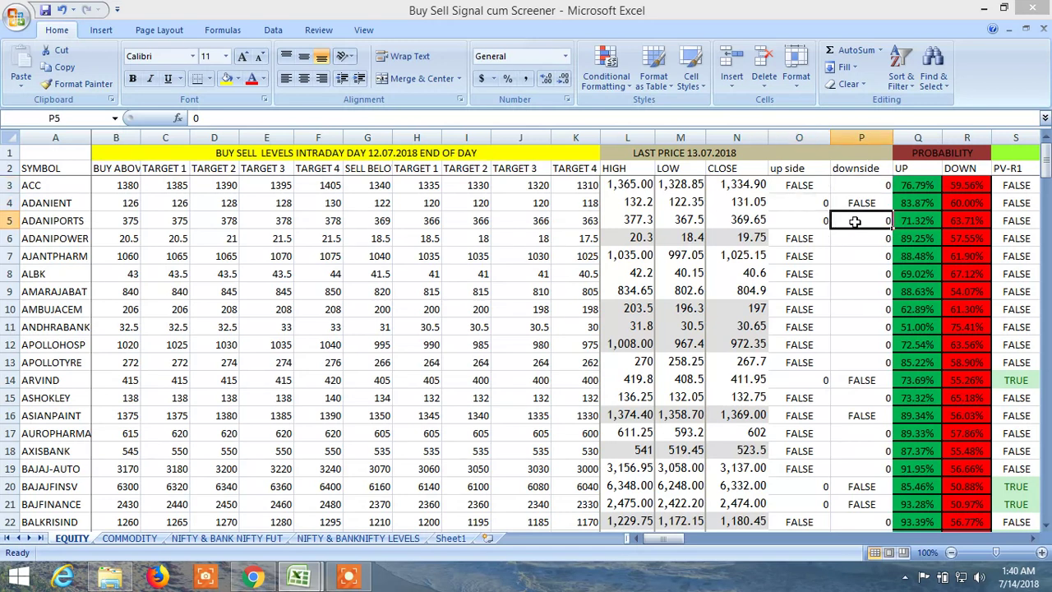
click(811, 222)
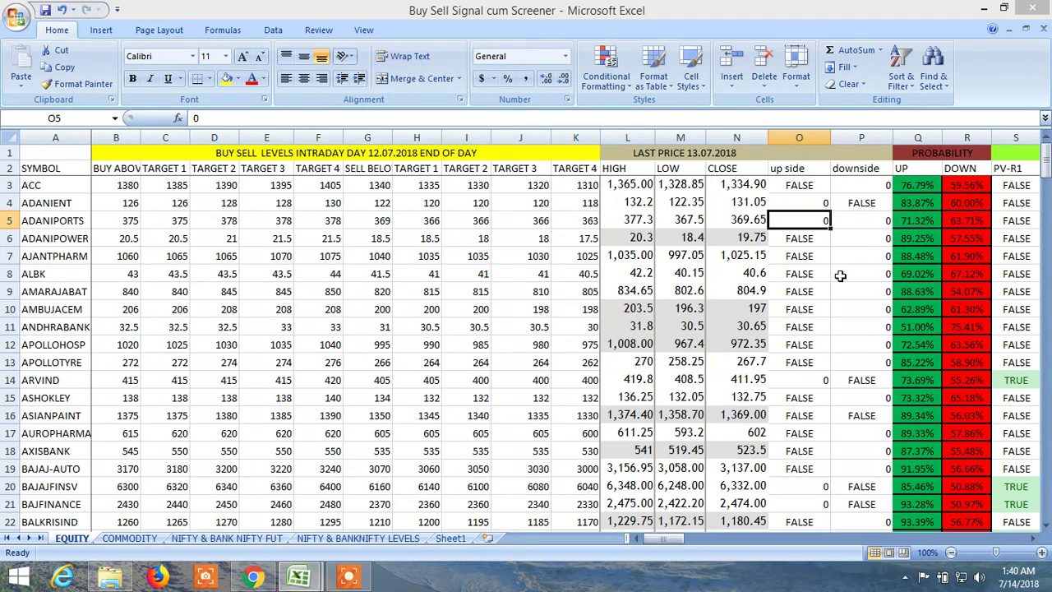
click(796, 202)
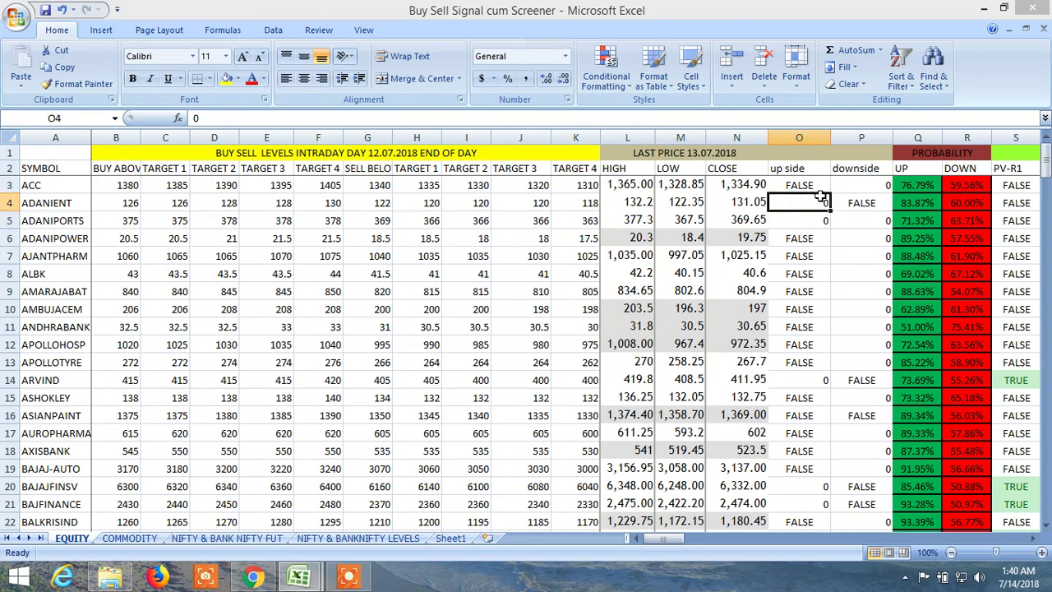
Compare ACC's up side result with its 13.07.2018 high and low prices and its sell-below level.
click(806, 186)
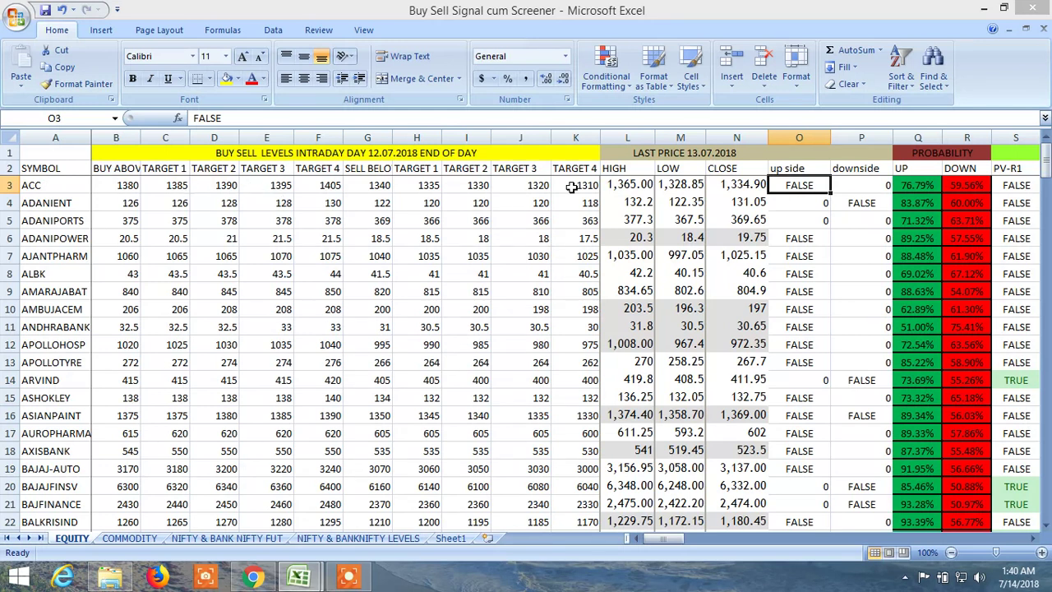
click(624, 184)
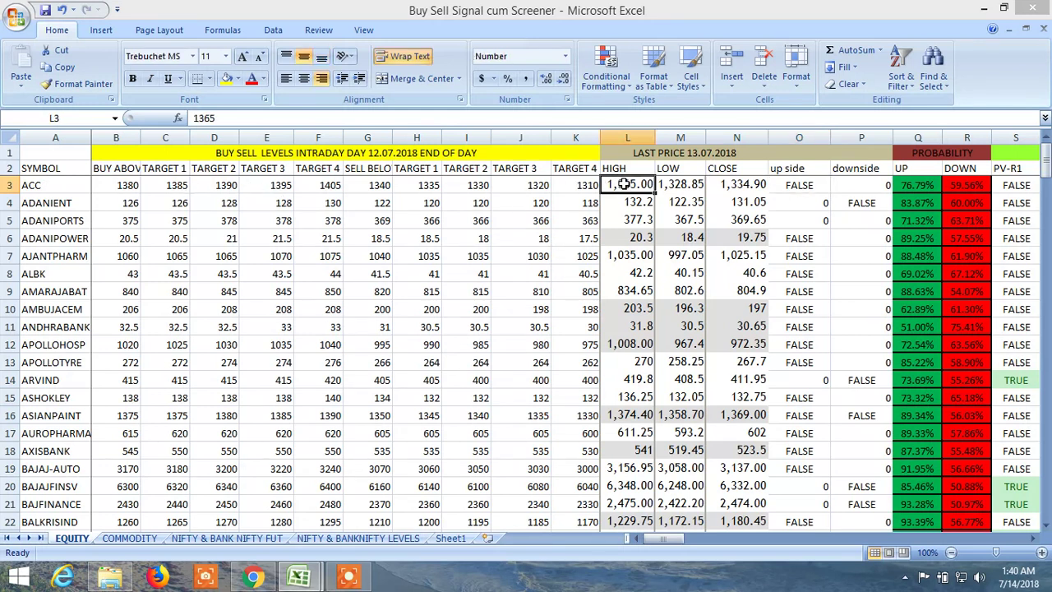
click(794, 187)
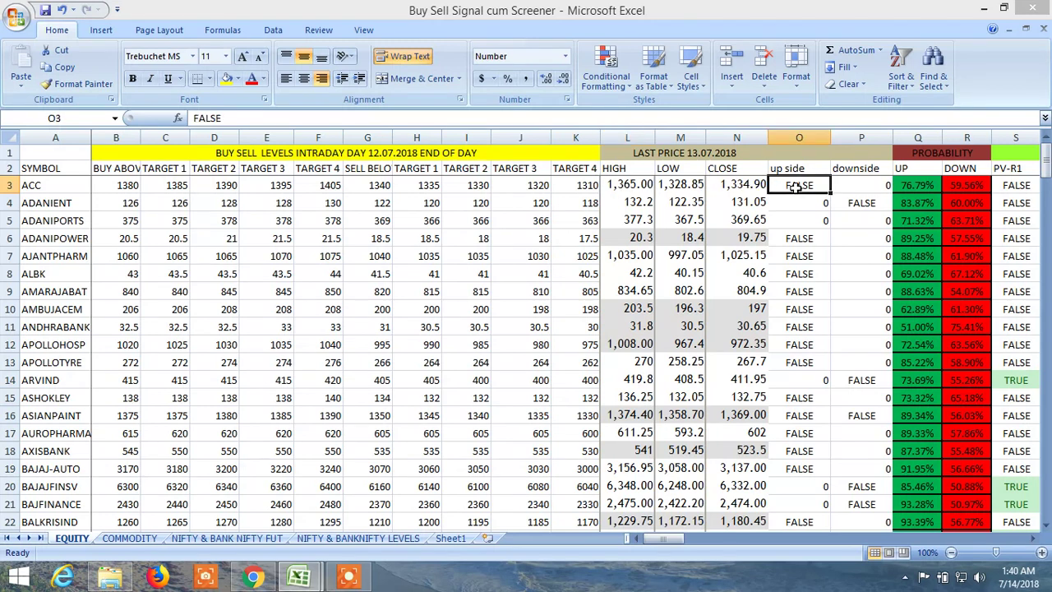
click(681, 183)
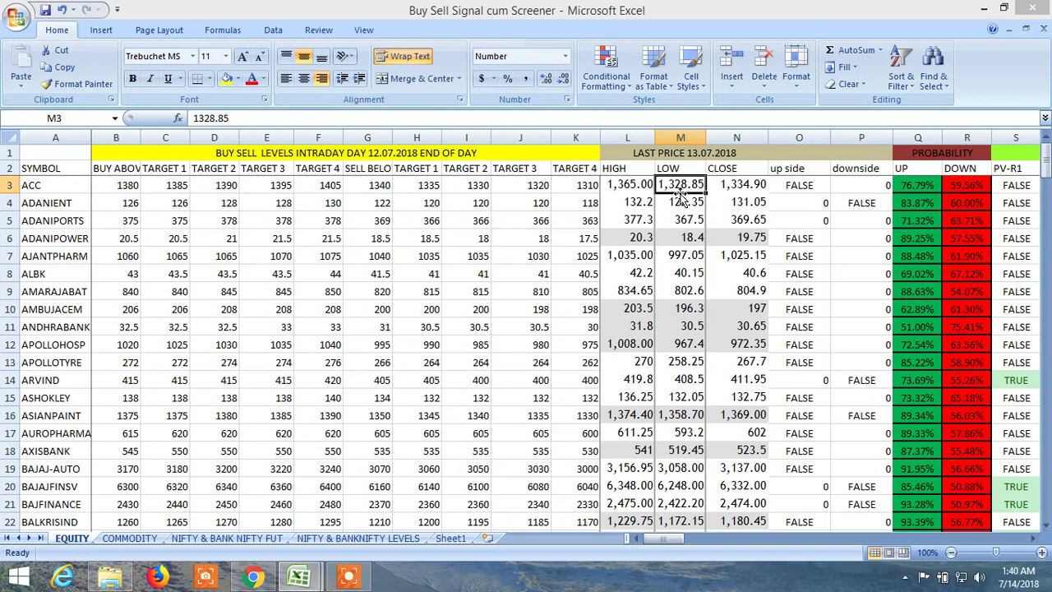
click(372, 187)
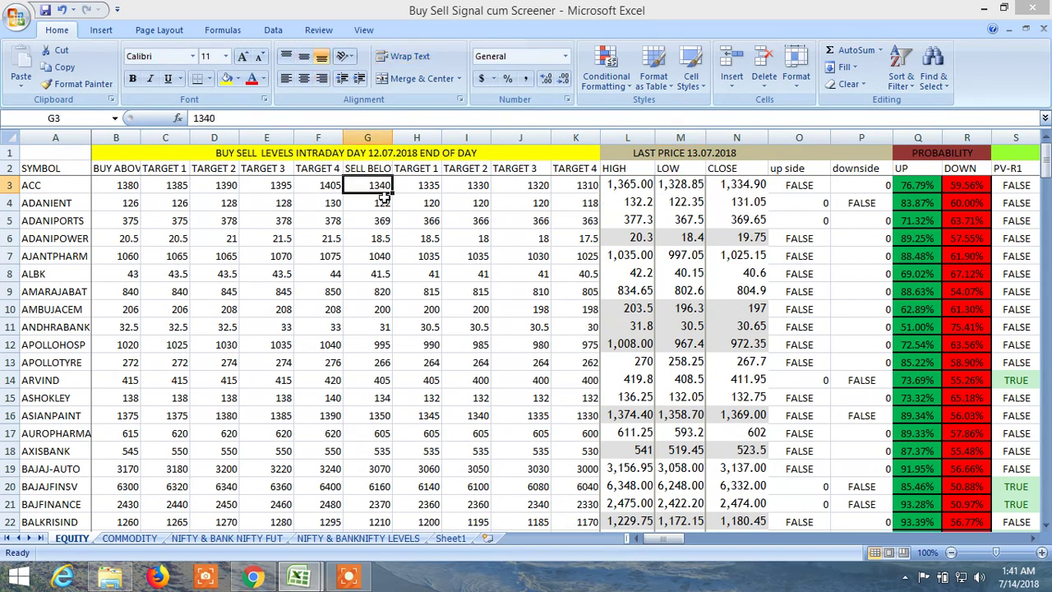
Check ADANIENT's up side result against its buy-above level and its 13.07.2018 high price.
click(790, 205)
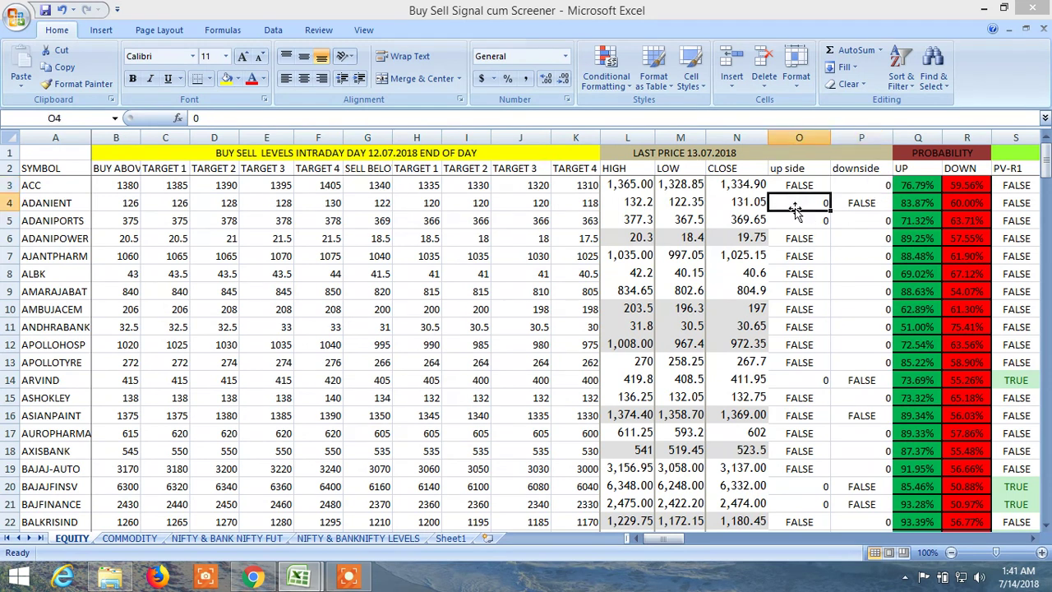
click(132, 206)
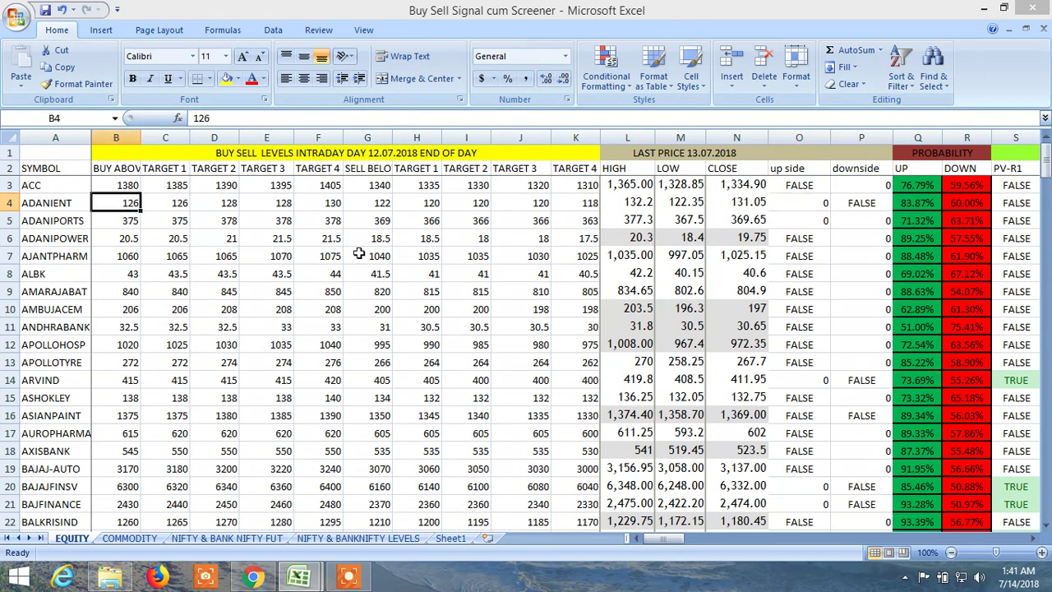
click(638, 204)
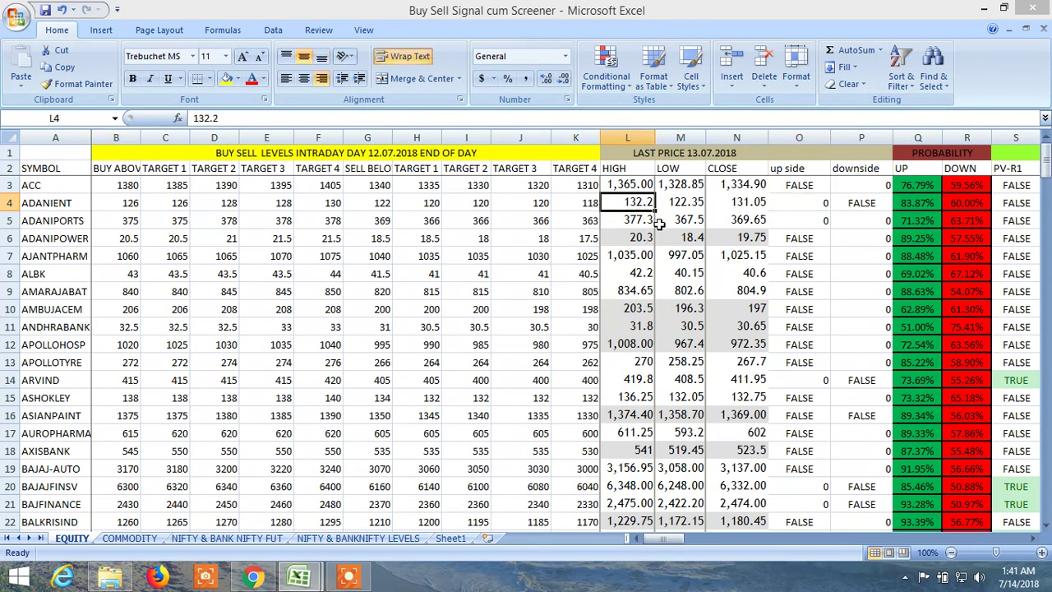
click(811, 204)
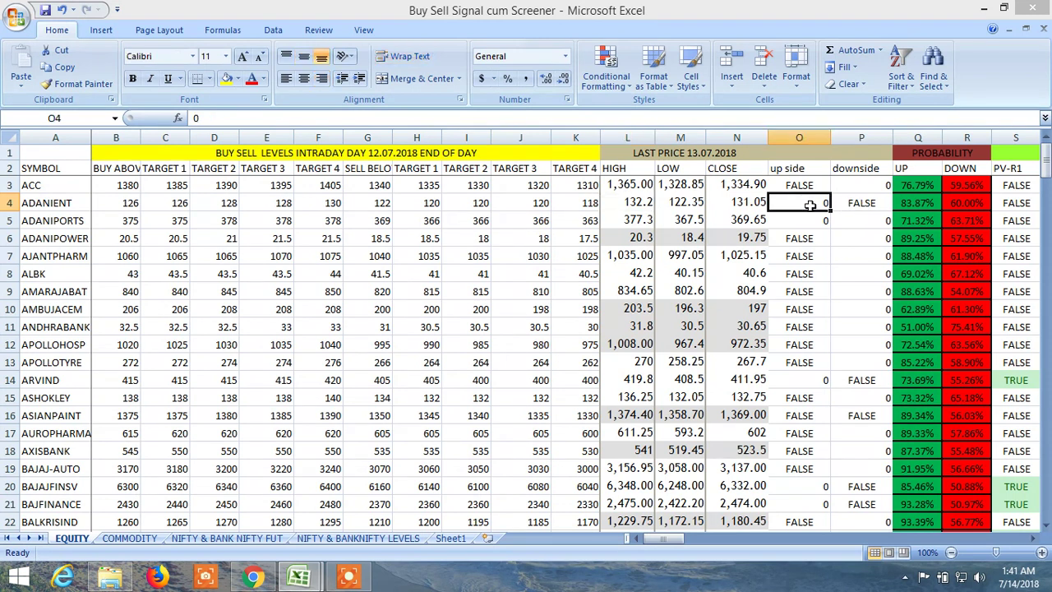
Review ADANIPORTS' up side result and the downside results from ADANIPORTS down to APOLLOHOSP.
click(804, 222)
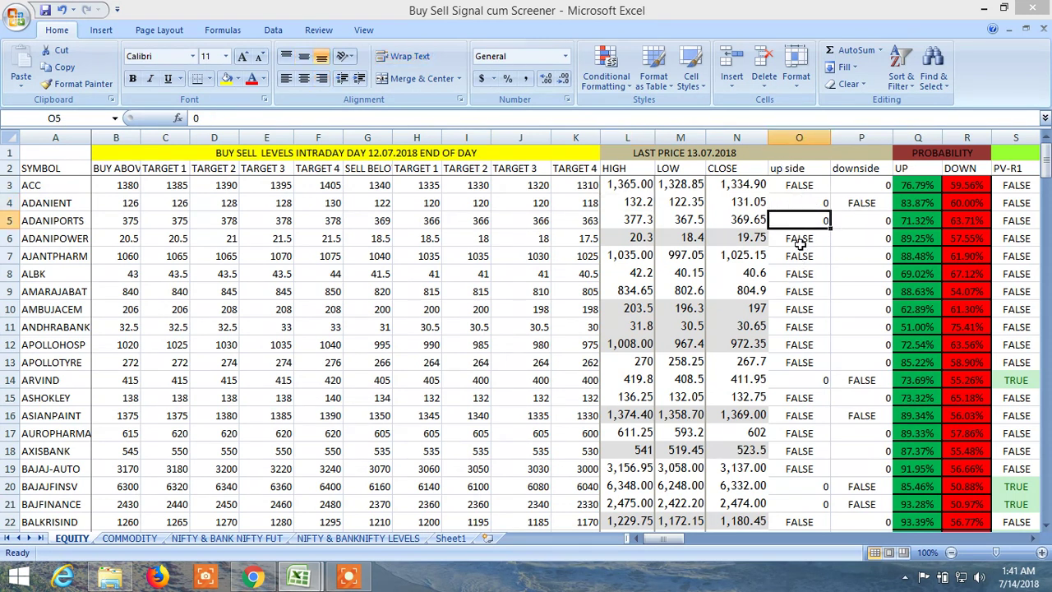
click(869, 218)
click(861, 241)
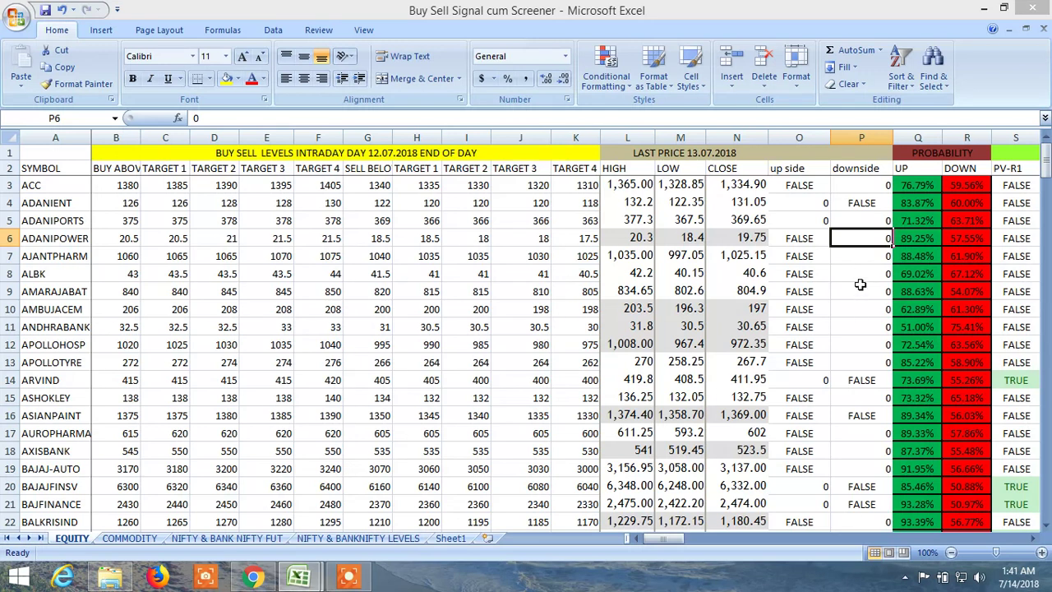
click(861, 274)
click(854, 294)
click(854, 311)
click(854, 329)
click(857, 345)
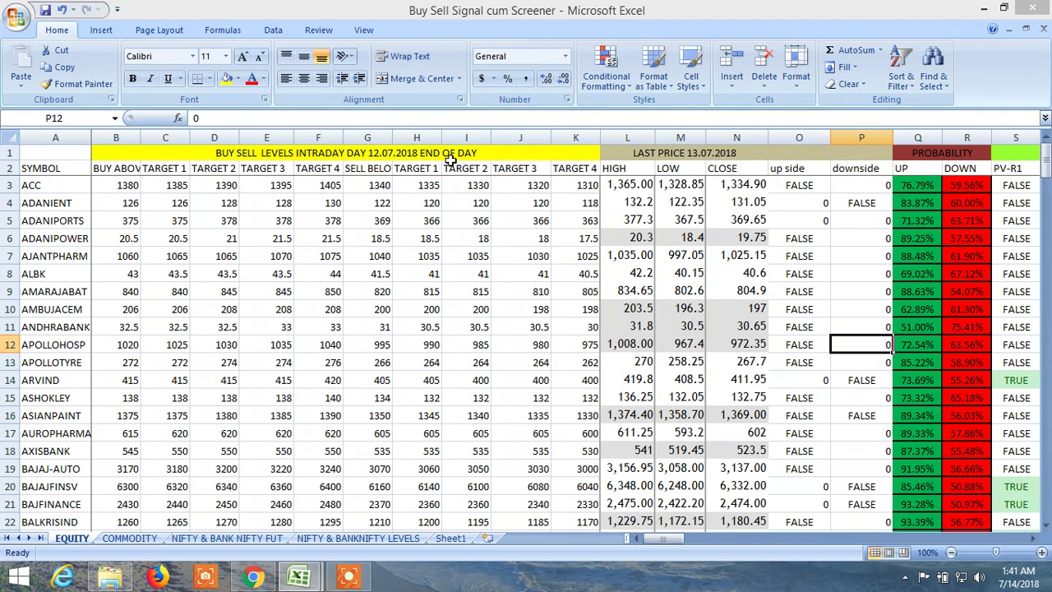
Compare the dates in the buy/sell levels heading and the last price heading.
click(684, 152)
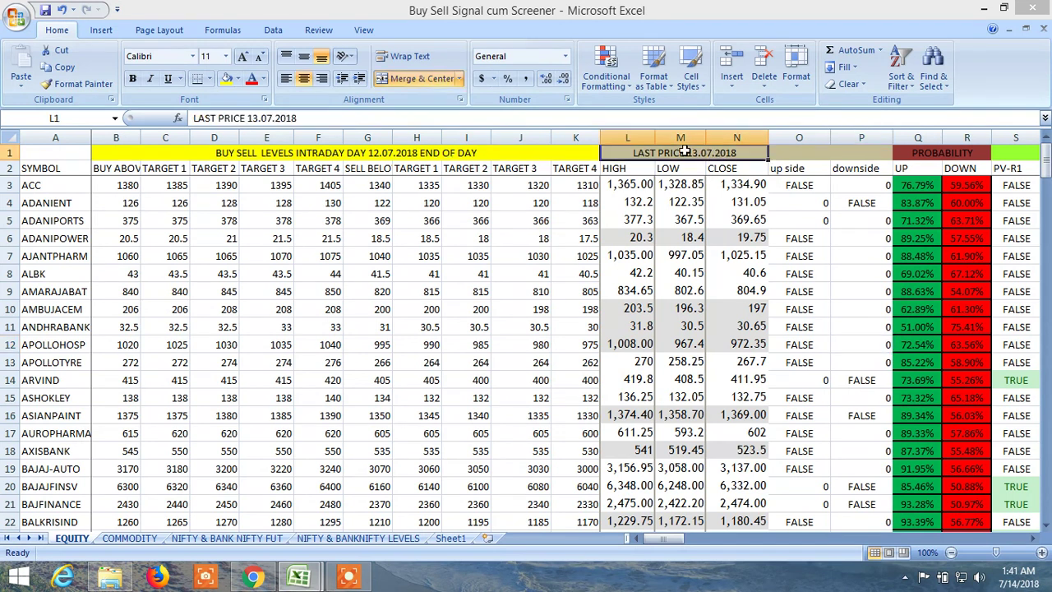
click(387, 152)
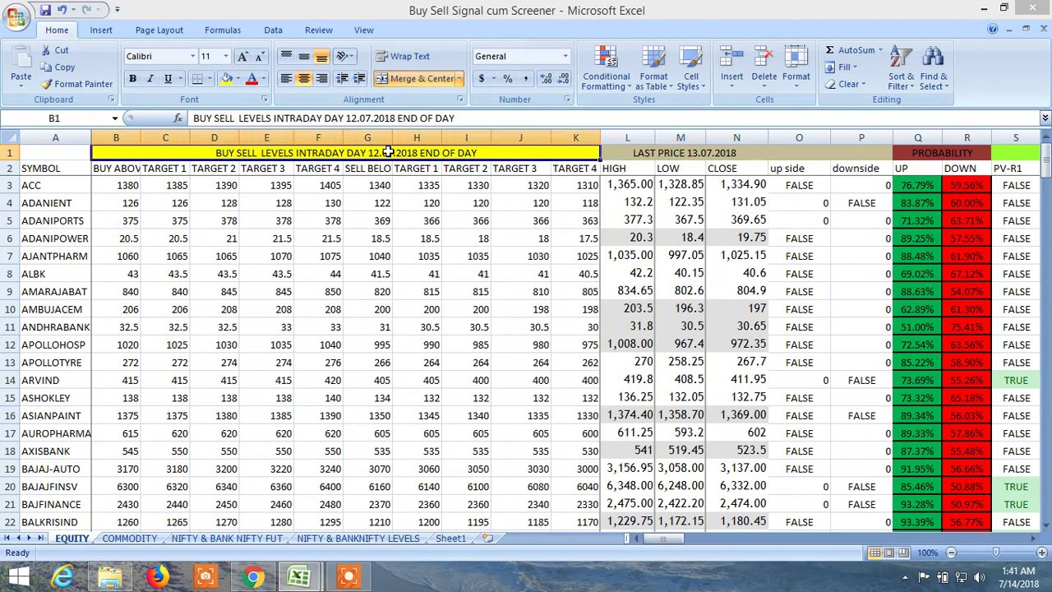
click(686, 155)
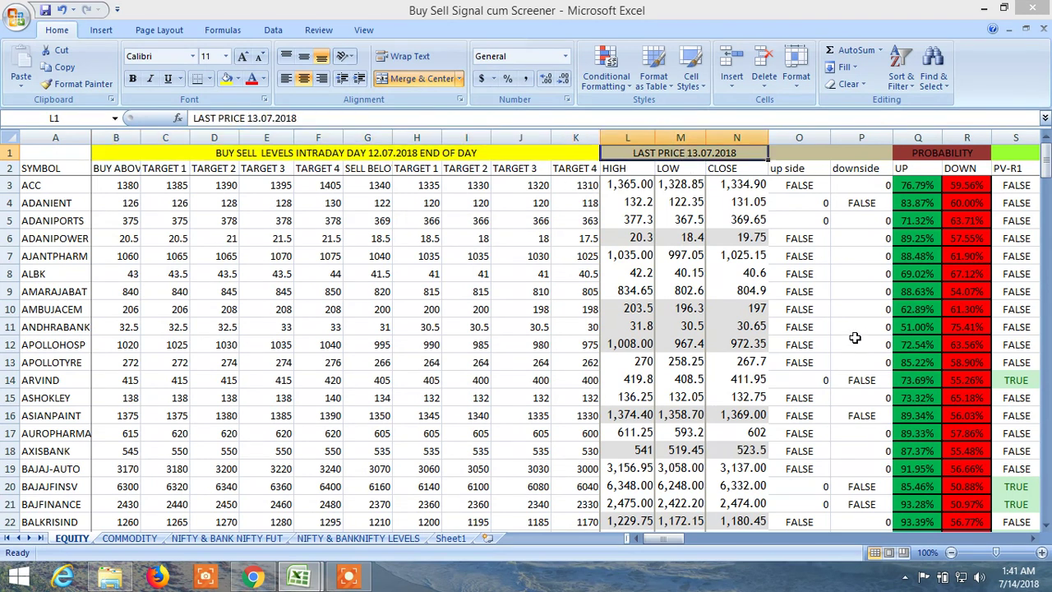
Inspect ARVIND's up side and downside results and APOLLOTYRE's up side result.
click(819, 380)
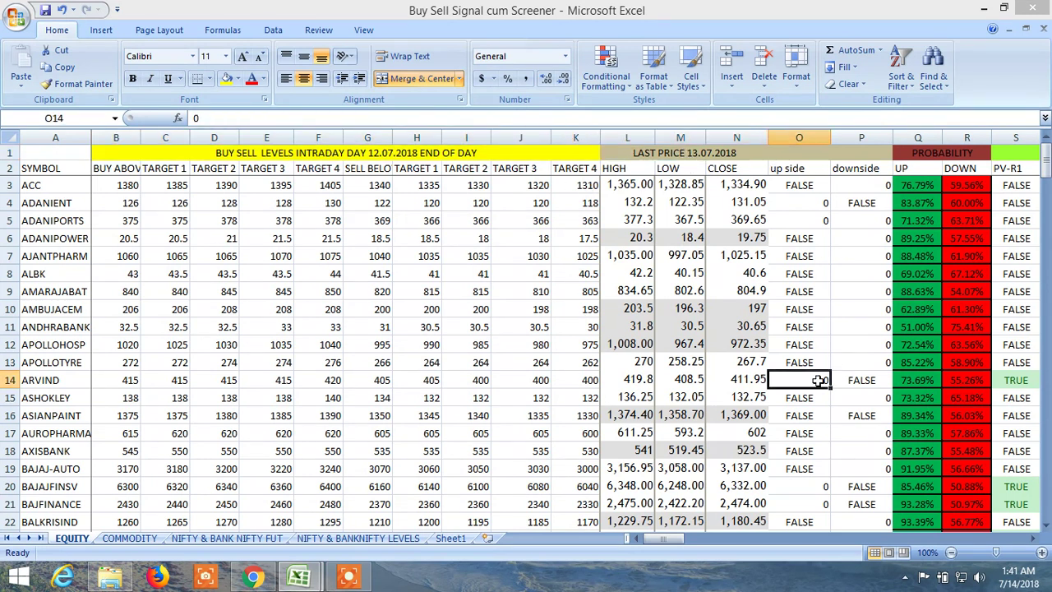
click(869, 376)
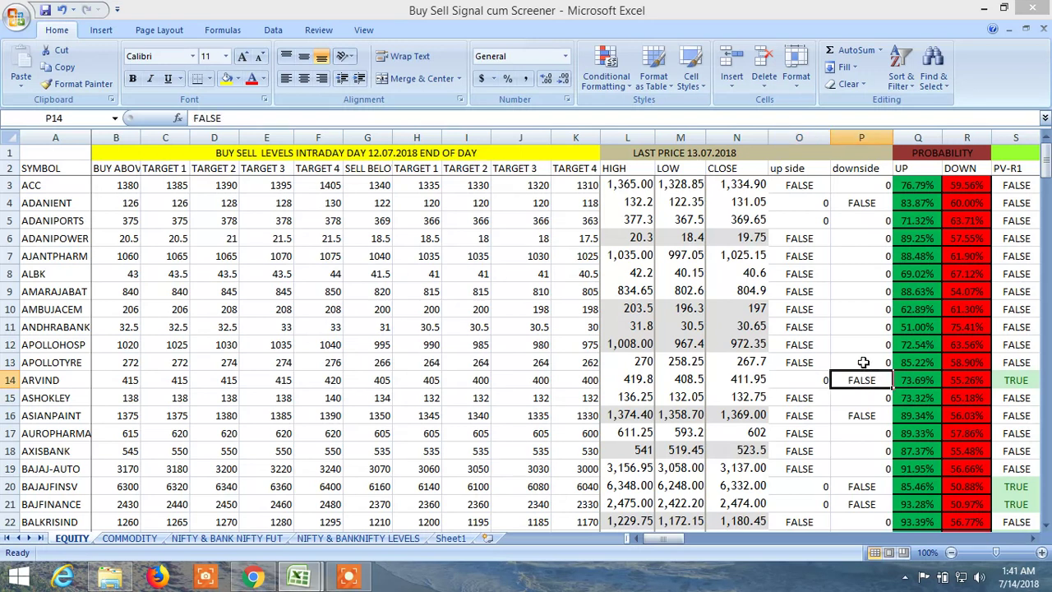
click(809, 362)
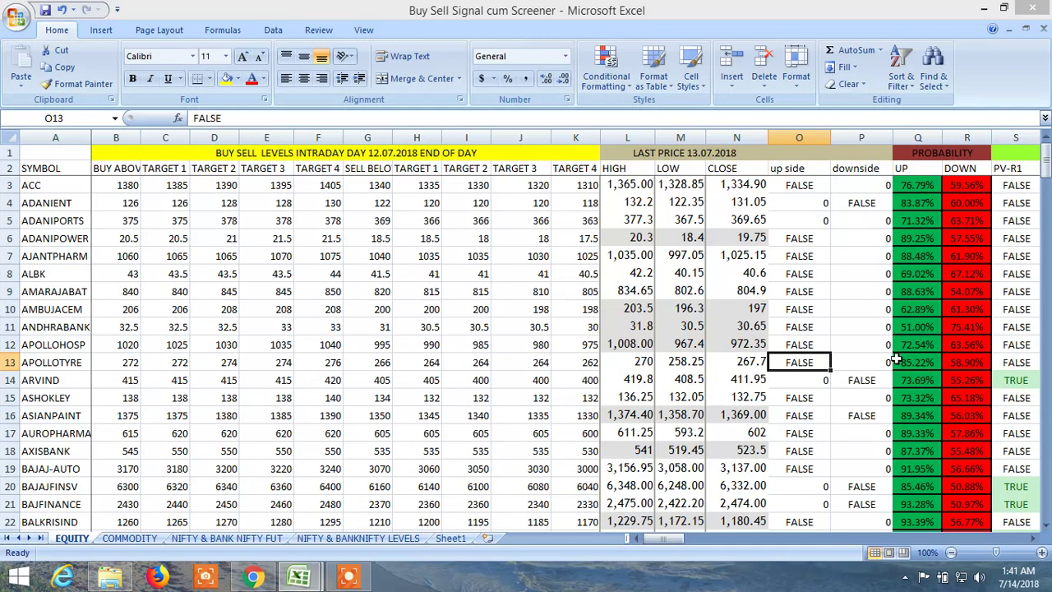
Switch to Upstox Pro in Chrome and look through the Favourites quotes for the ACC and RAYMOND prices.
click(256, 579)
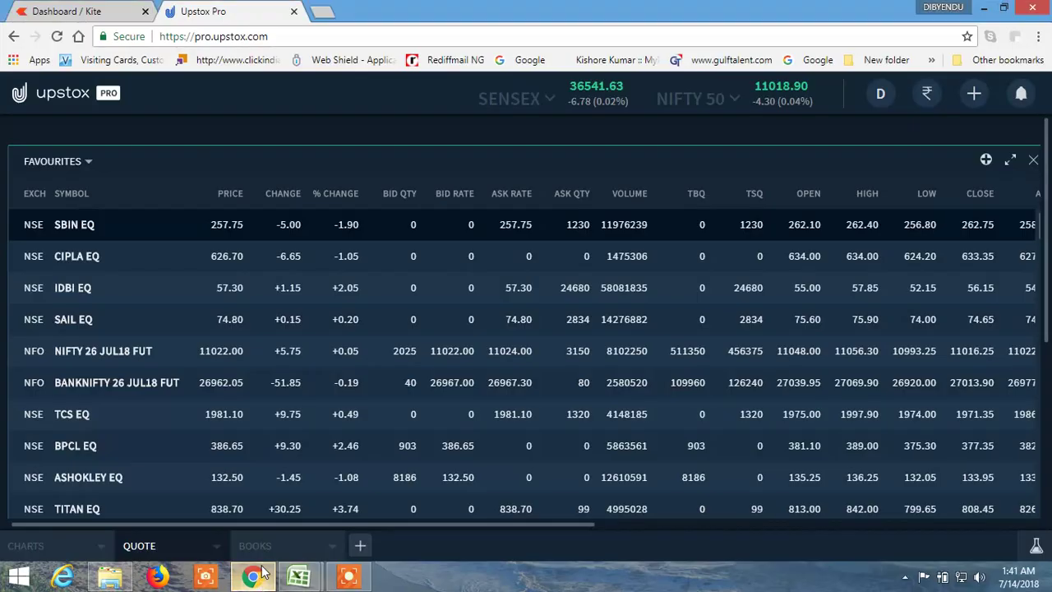
scroll(197, 324, down, 1)
scroll(197, 327, down, 3)
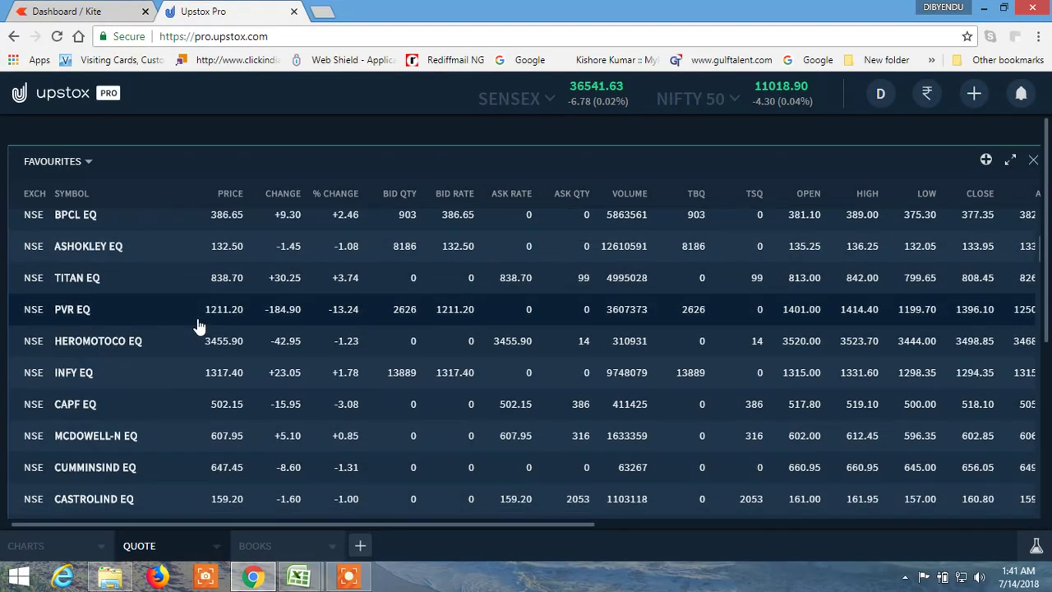
scroll(200, 331, down, 4)
scroll(201, 331, down, 7)
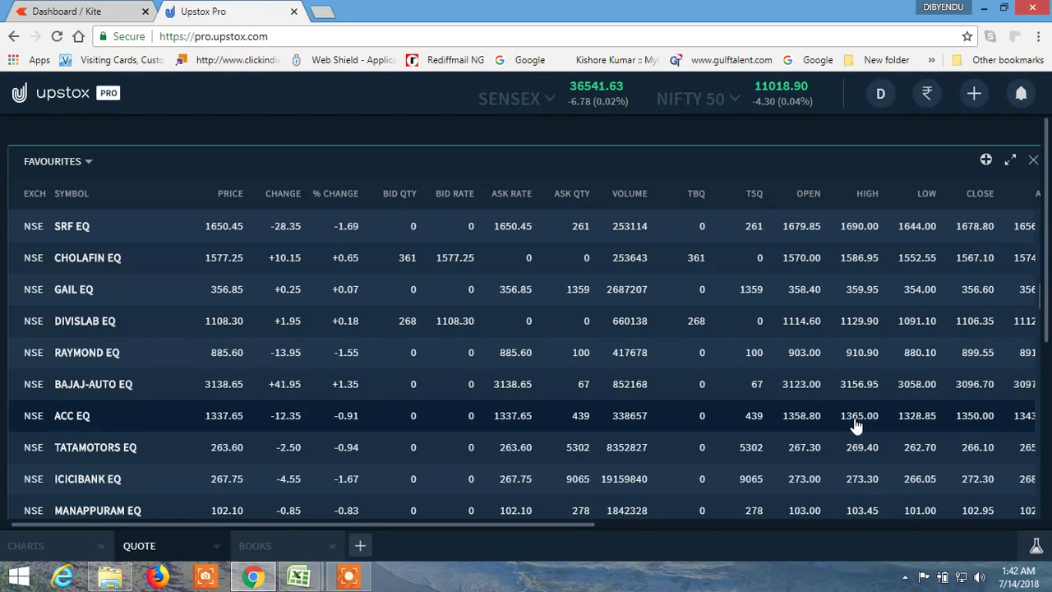
scroll(227, 364, up, 3)
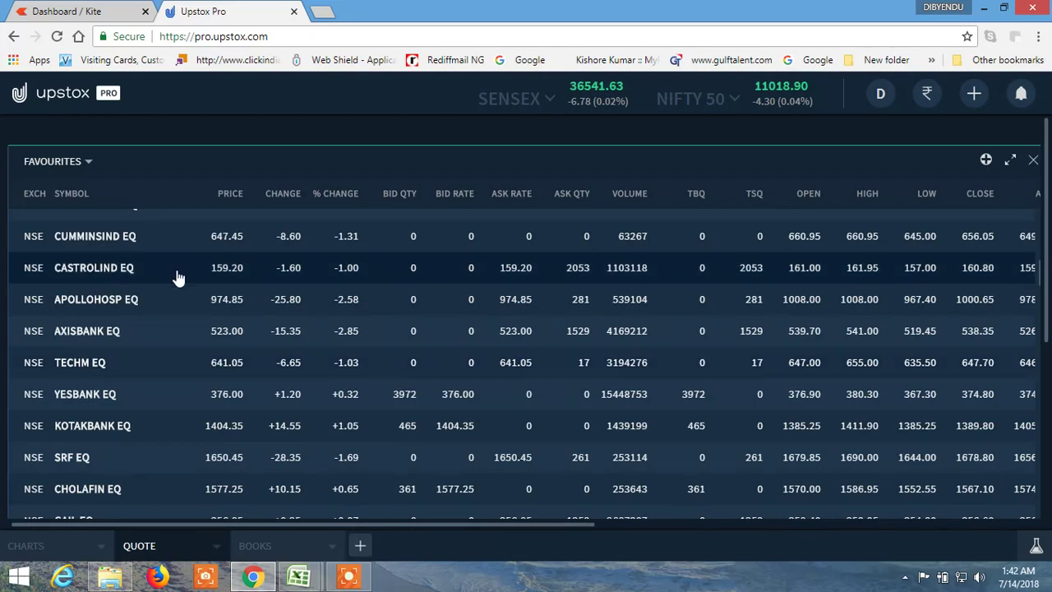
scroll(176, 287, up, 4)
scroll(178, 295, down, 4)
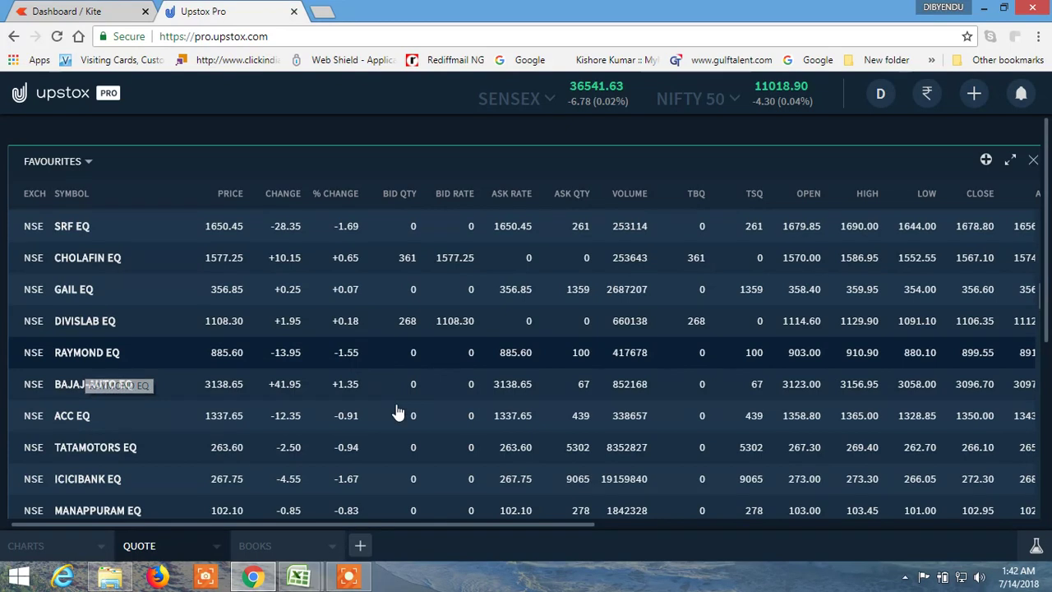
Switch back to the Buy Sell Signal cum Screener workbook and check RAYMOND's buy-above level and up side result.
click(298, 577)
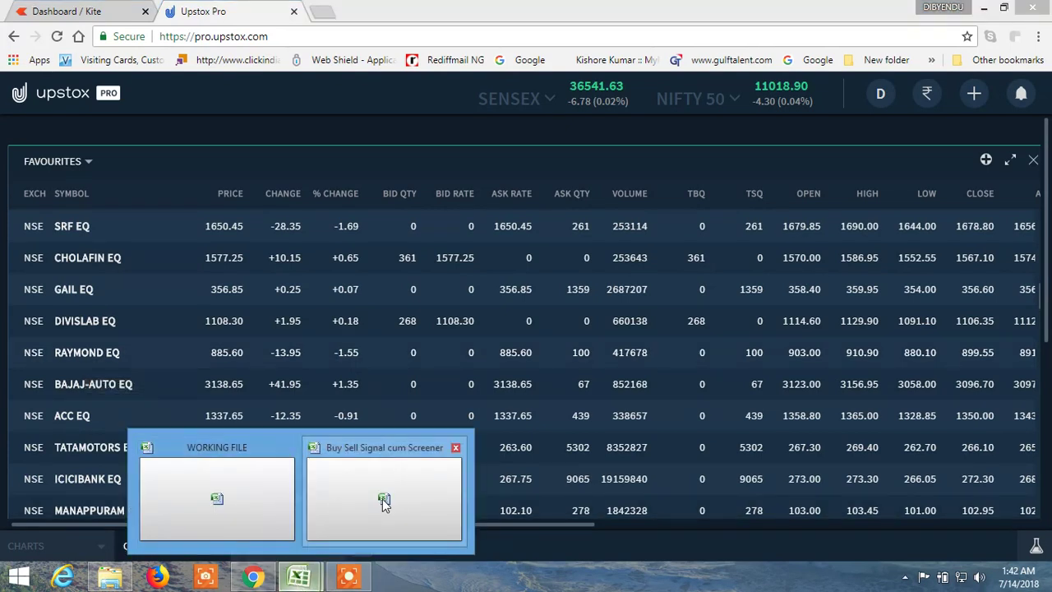
click(391, 498)
scroll(291, 400, down, 20)
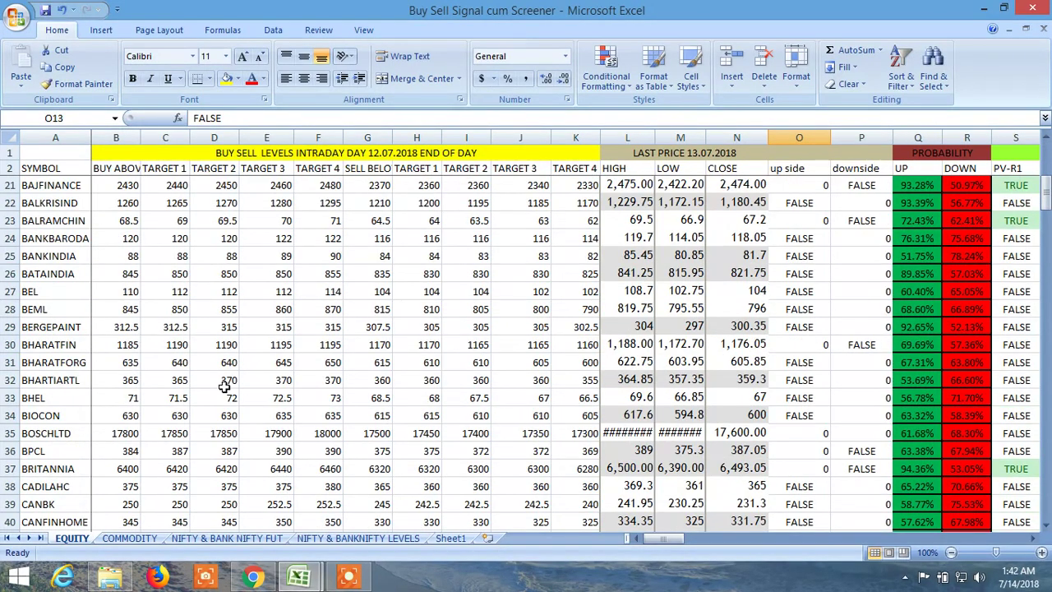
scroll(224, 386, down, 20)
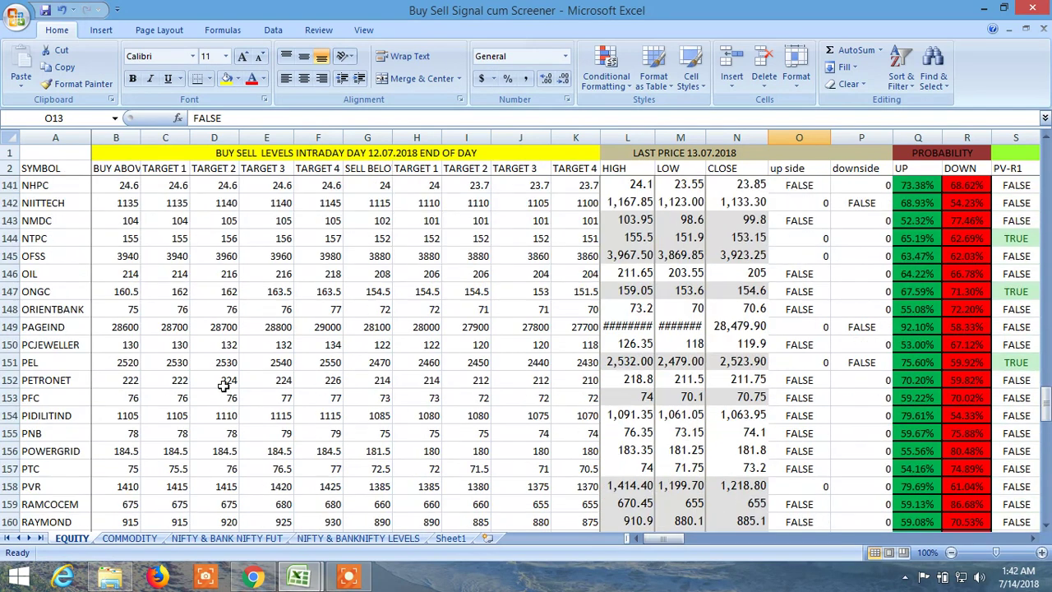
scroll(223, 386, up, 3)
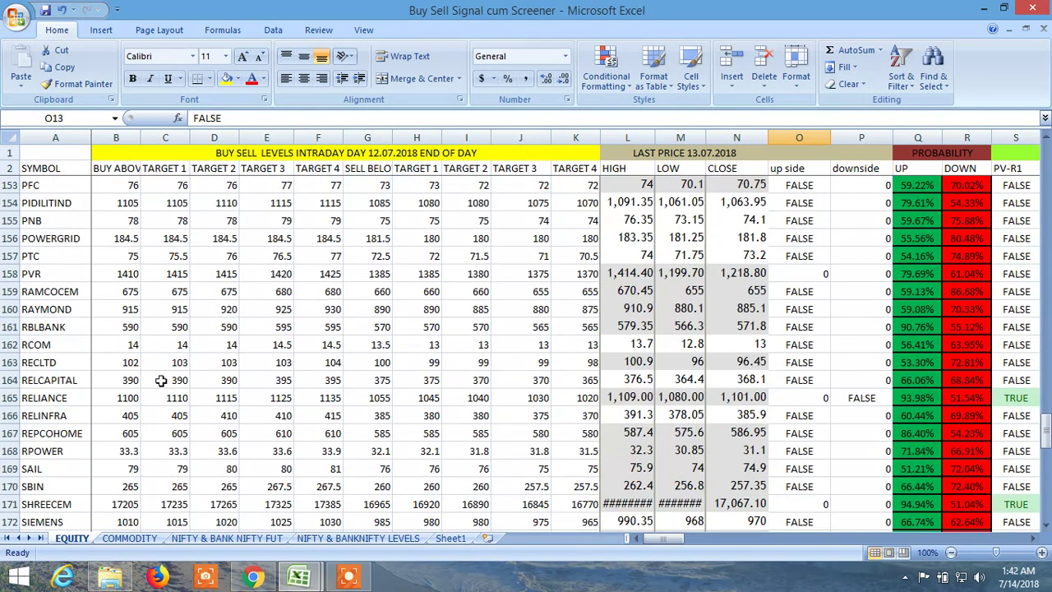
click(130, 310)
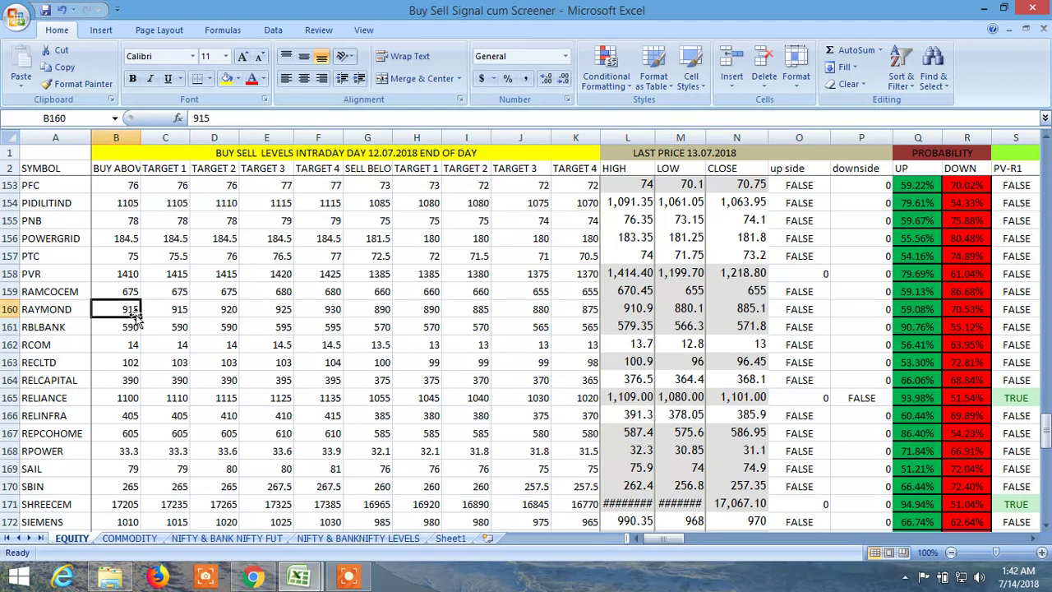
click(797, 310)
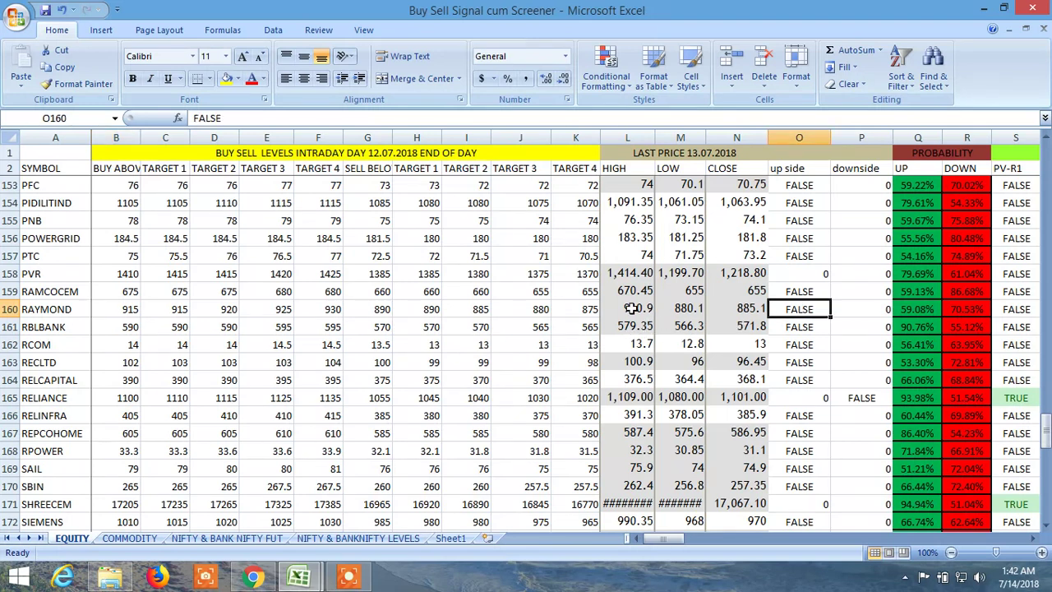
Compare RAYMOND's last-price high and sell-below level with its up side and downside results.
click(631, 308)
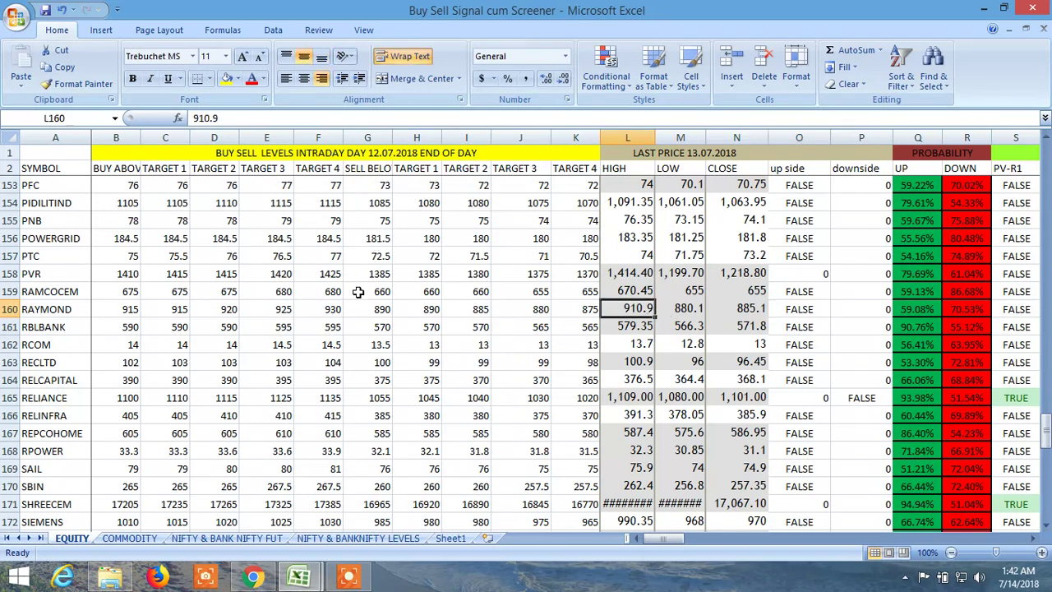
click(381, 309)
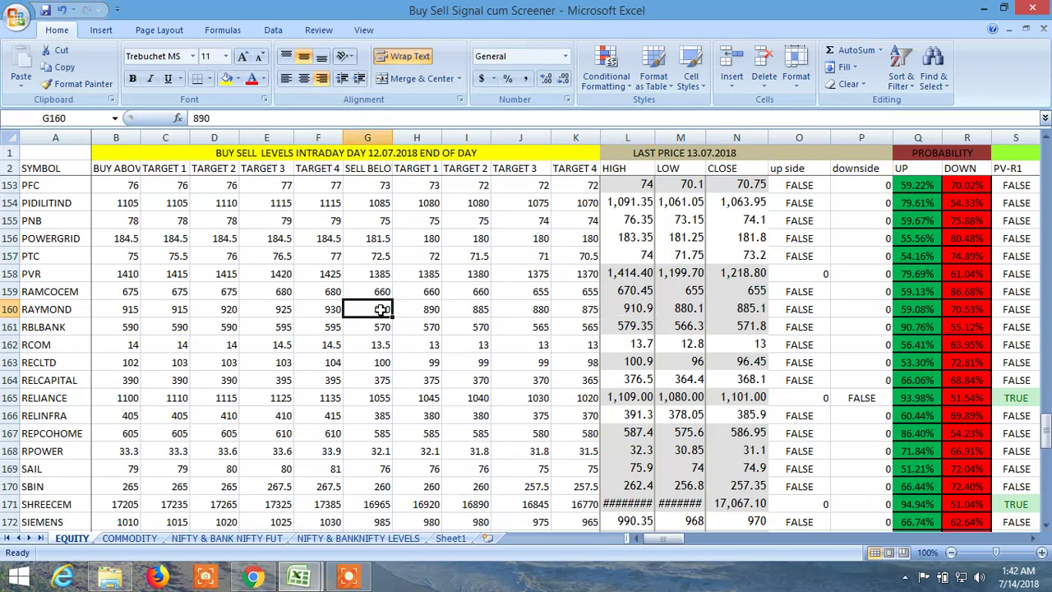
click(754, 308)
click(808, 309)
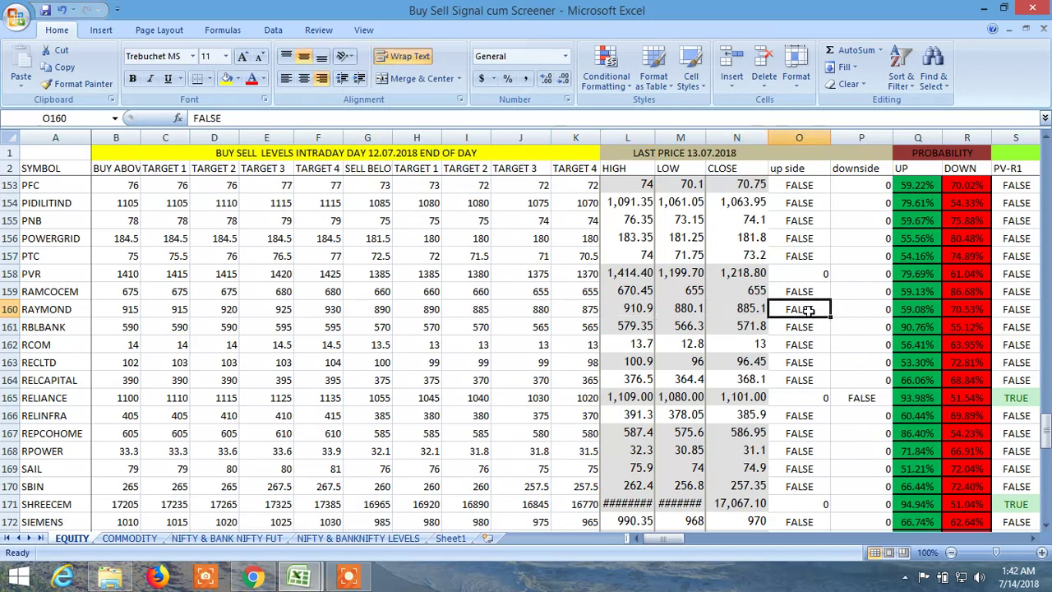
click(864, 309)
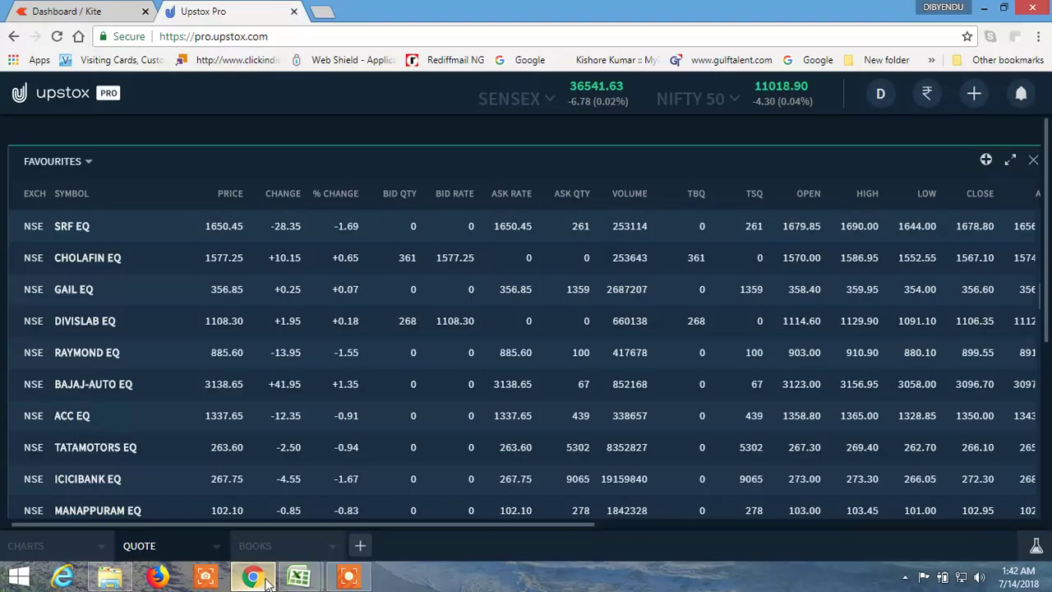
Switch to Upstox Pro in Chrome and look through the Favourites quotes, comparing prices for stocks such as RAYMOND, LT and LICHSGFIN.
click(259, 576)
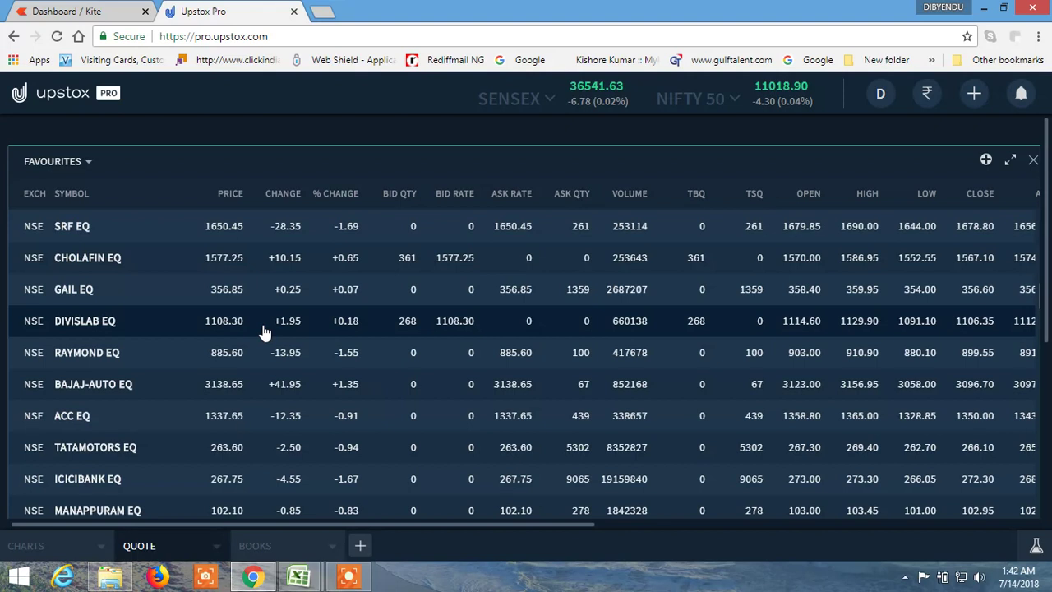
scroll(462, 344, up, 1)
scroll(462, 344, up, 10)
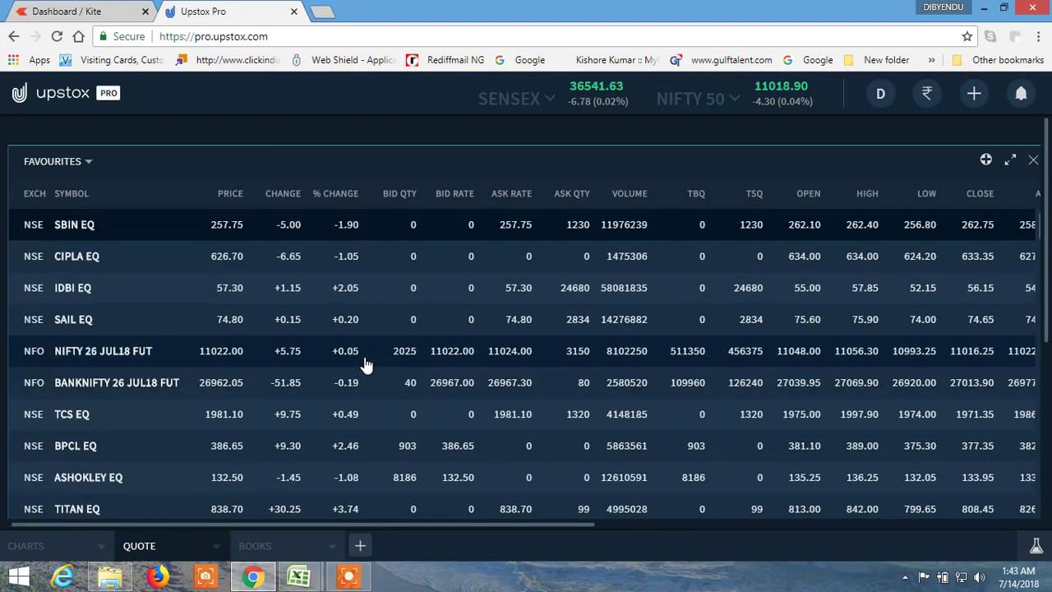
scroll(366, 365, down, 10)
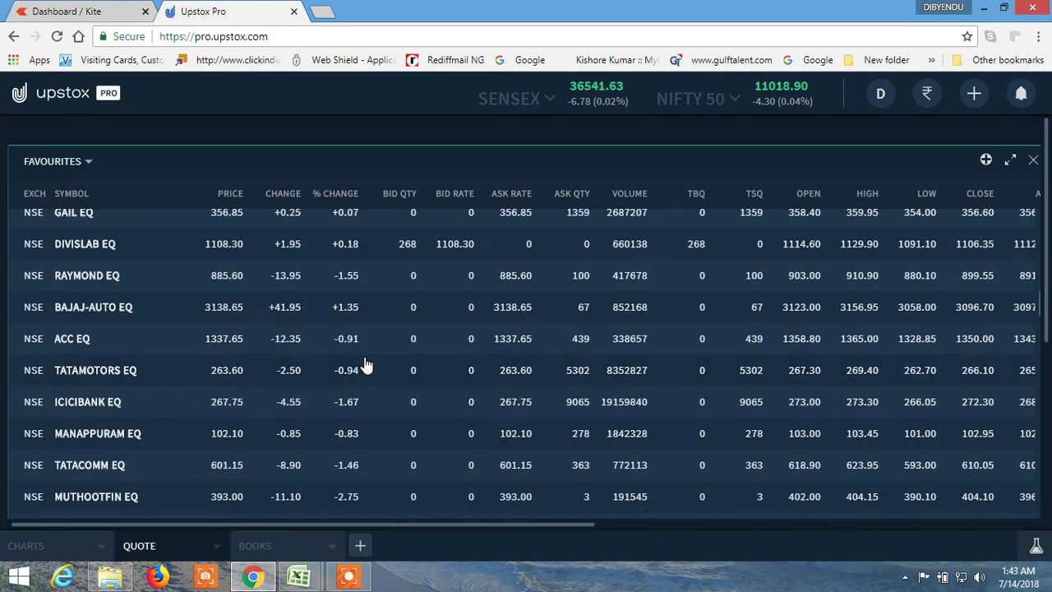
scroll(366, 365, down, 3)
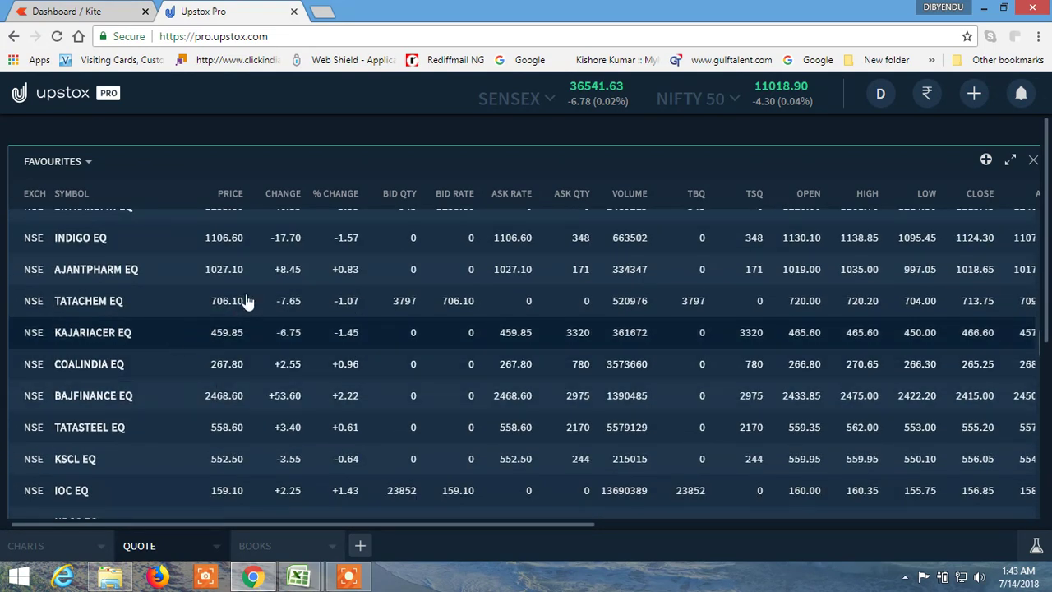
scroll(156, 403, down, 5)
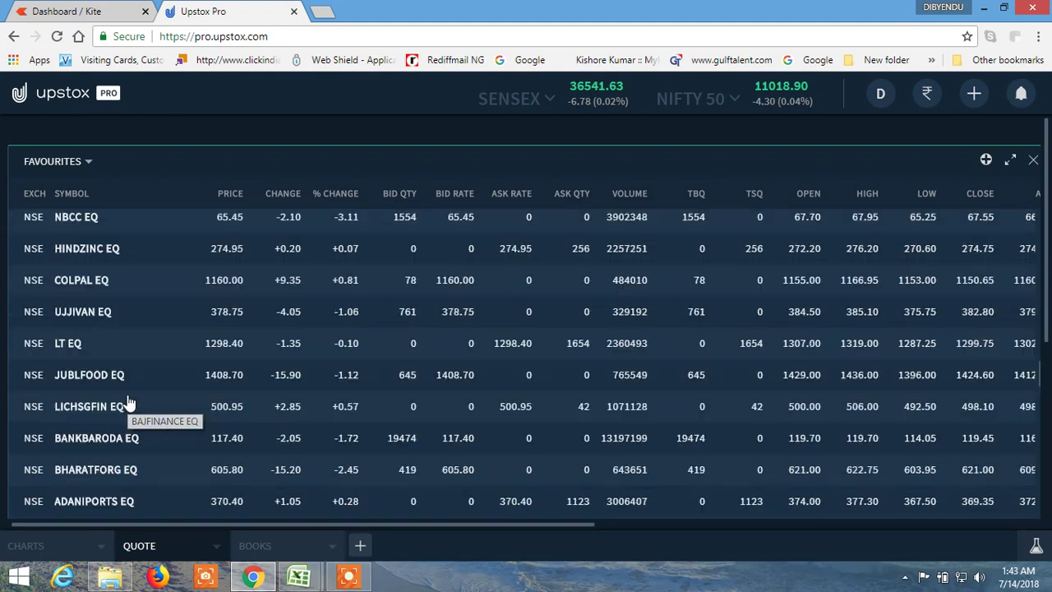
scroll(175, 386, down, 5)
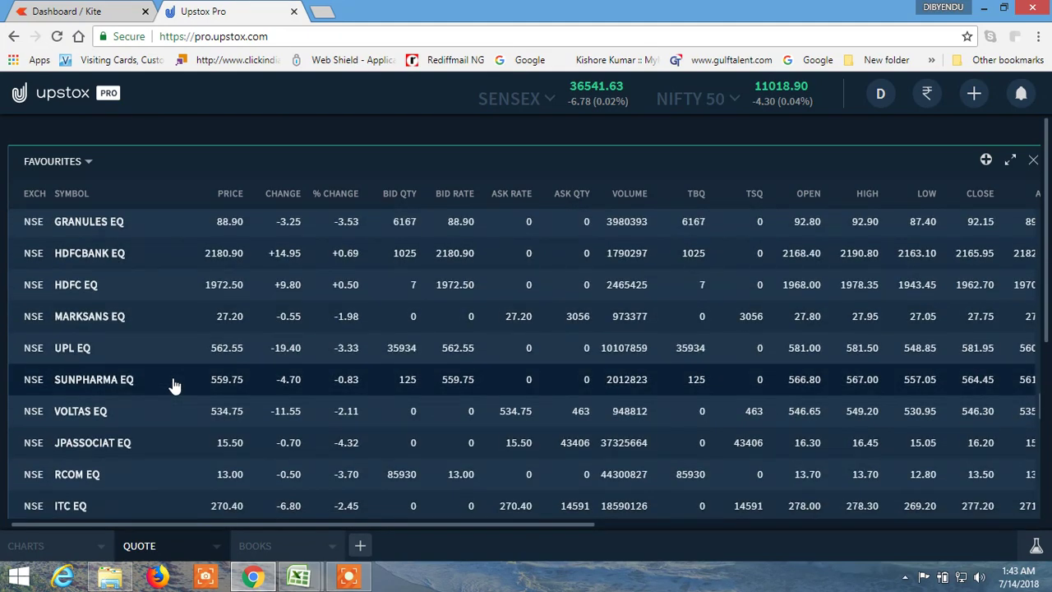
scroll(175, 387, down, 5)
scroll(173, 390, up, 6)
scroll(173, 396, up, 15)
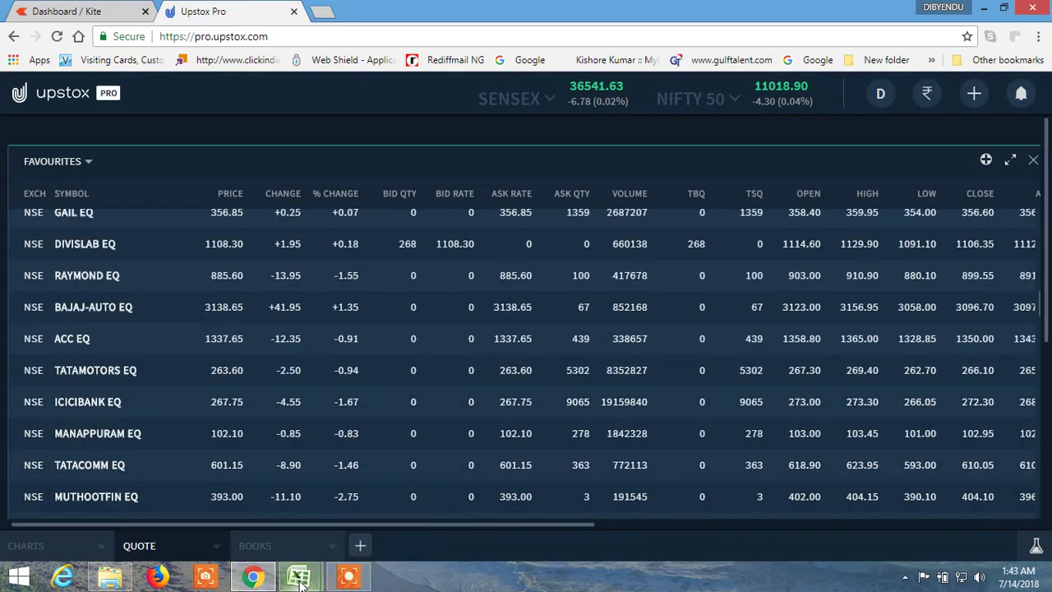
Switch back to the Buy Sell Signal cum Screener workbook and compare LICHSGFIN's buy-above and sell-below levels with its low price and results.
mouse_move(300, 579)
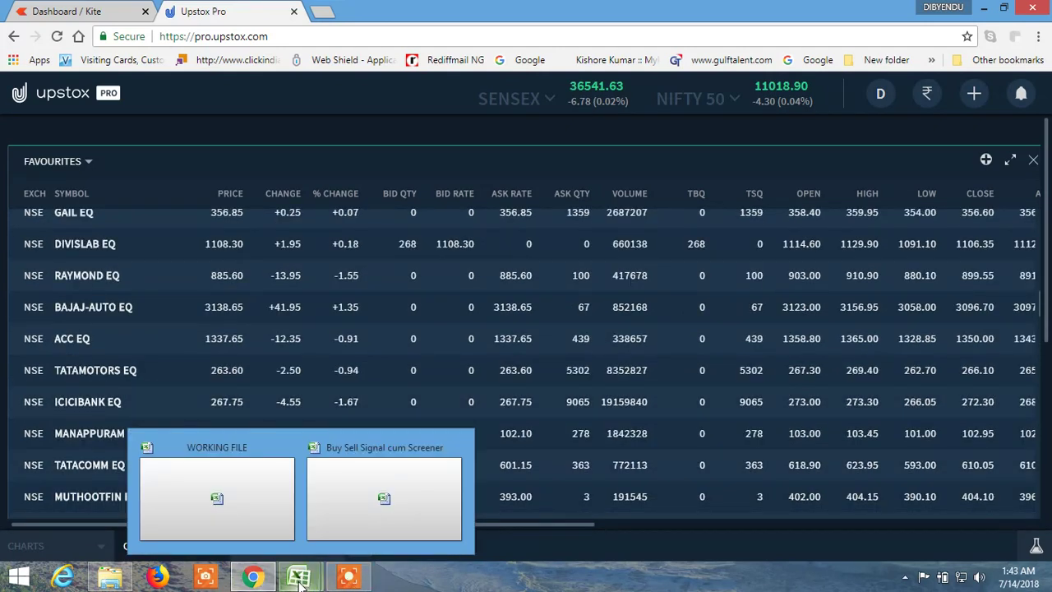
click(385, 499)
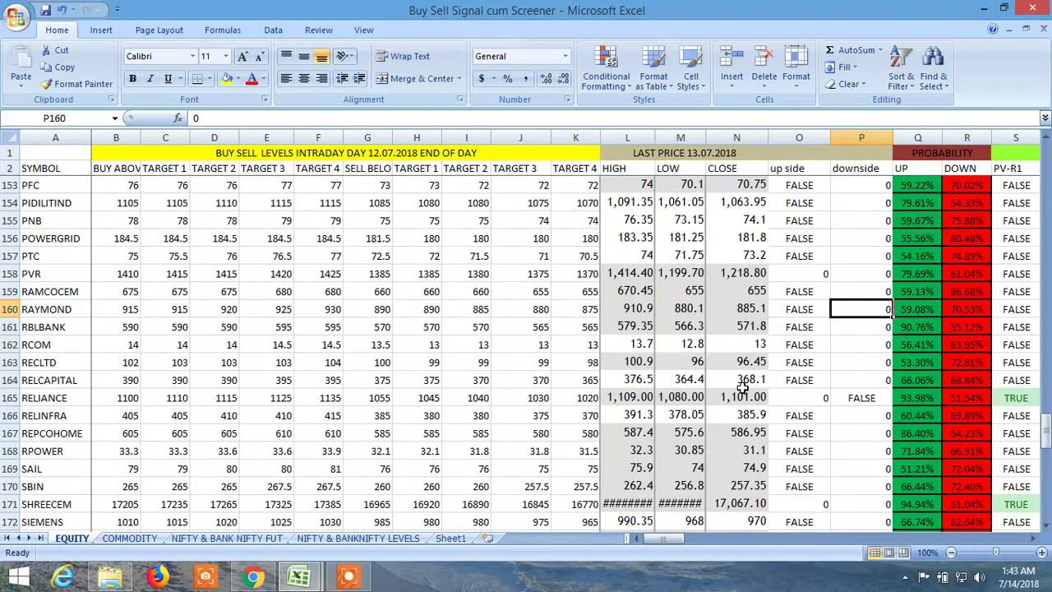
scroll(697, 397, down, 1)
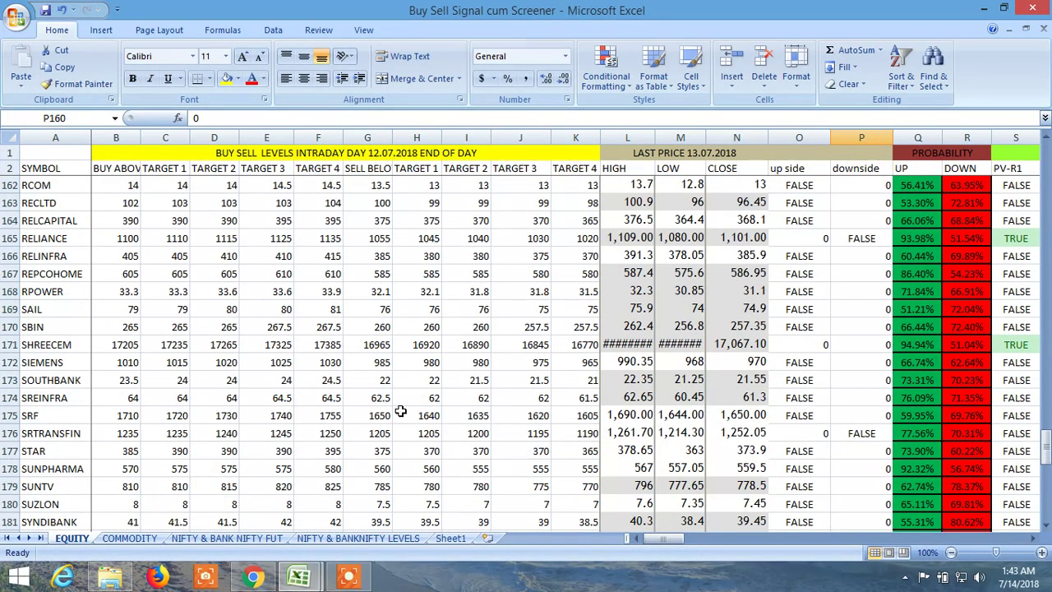
scroll(452, 342, up, 14)
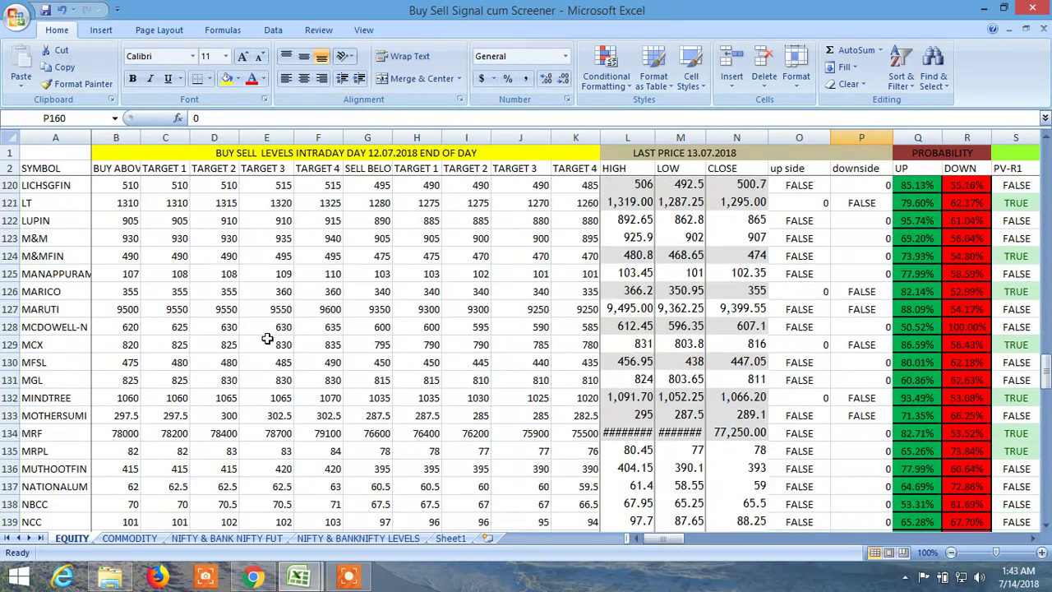
click(121, 188)
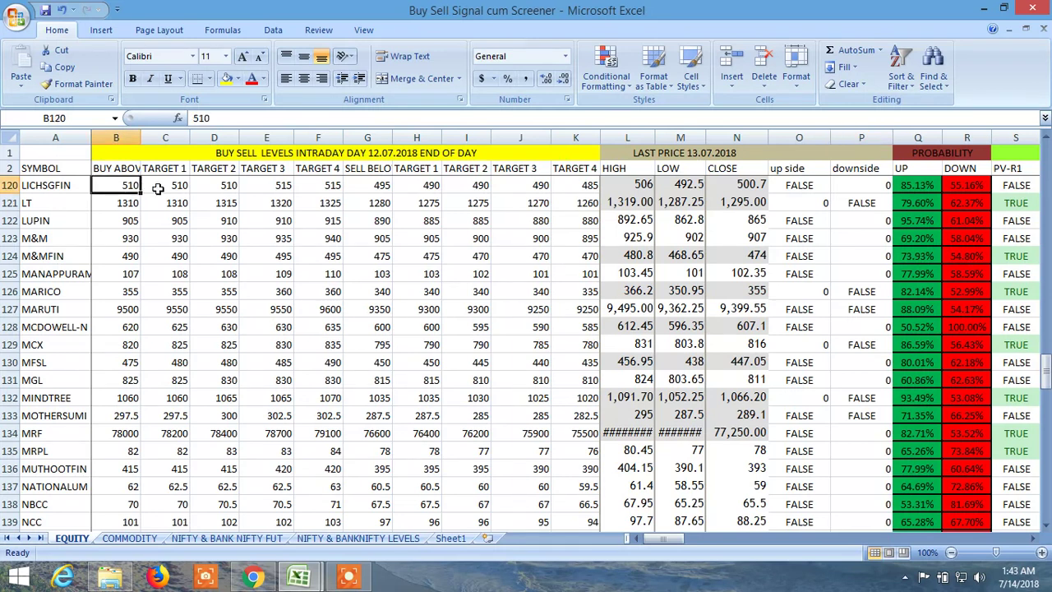
click(797, 188)
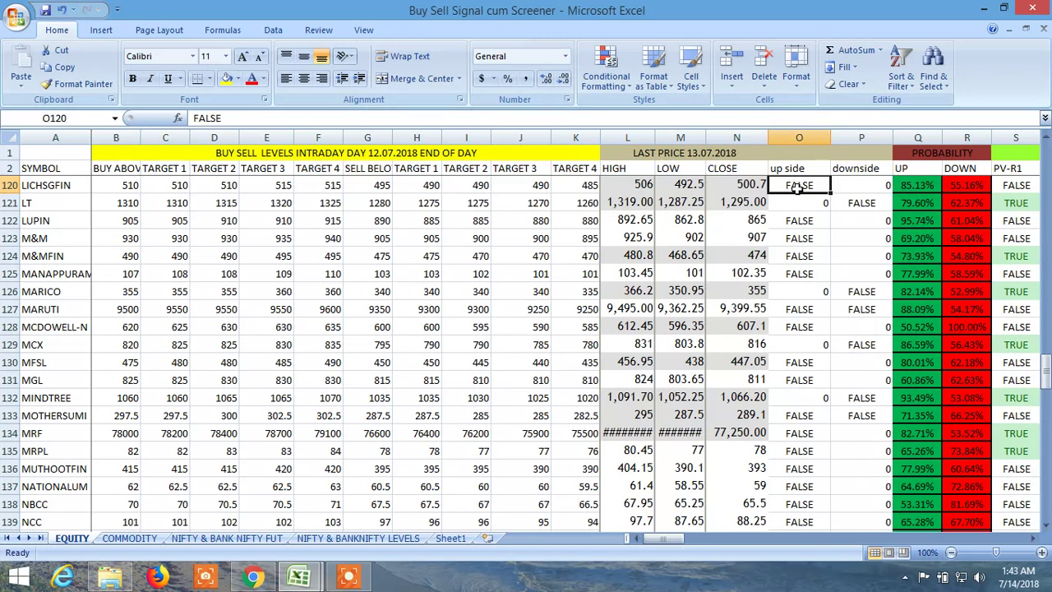
click(857, 186)
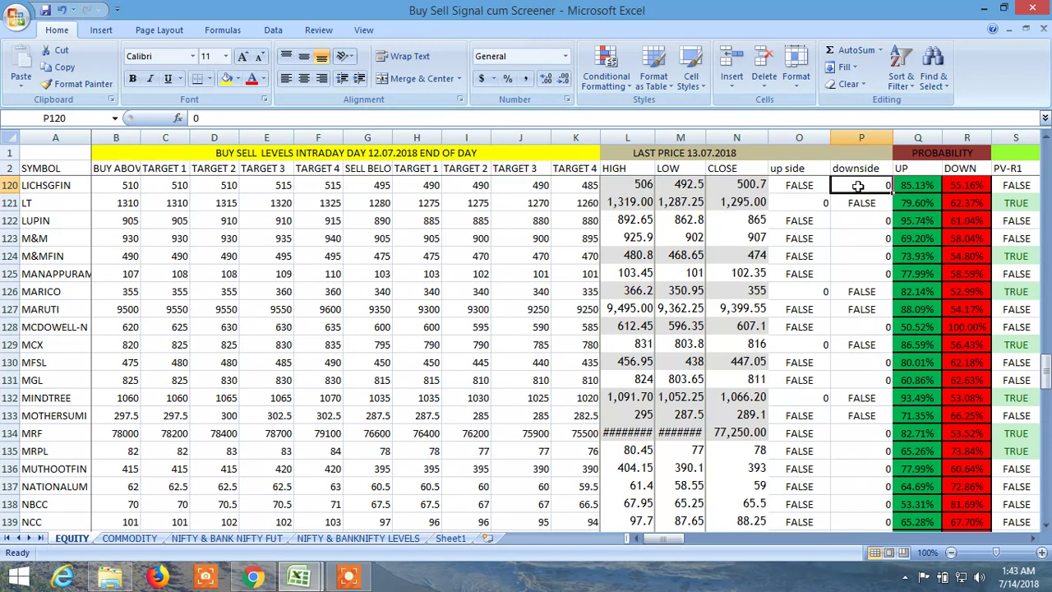
click(688, 187)
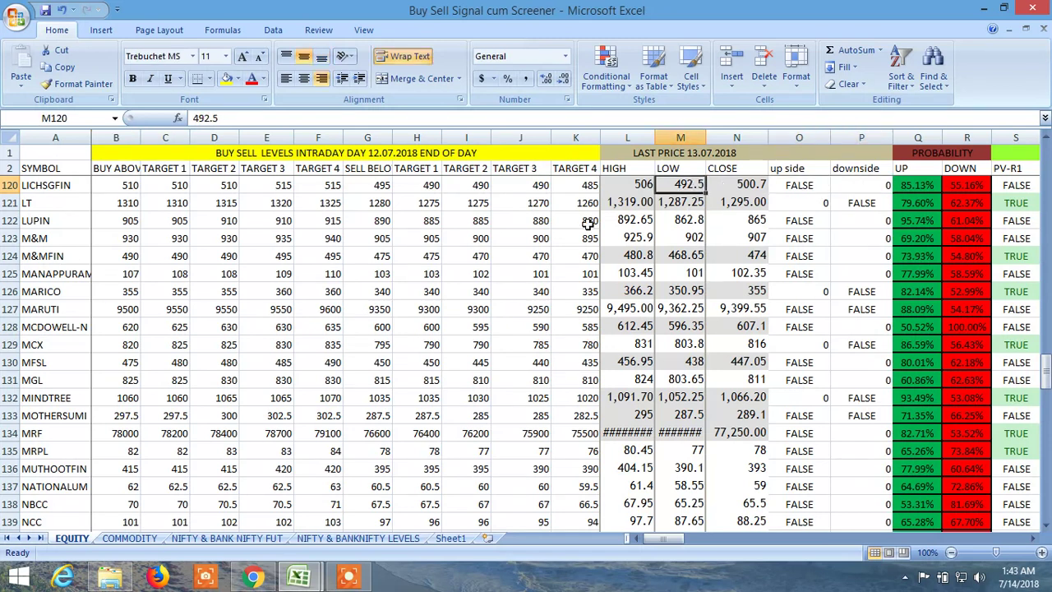
click(383, 185)
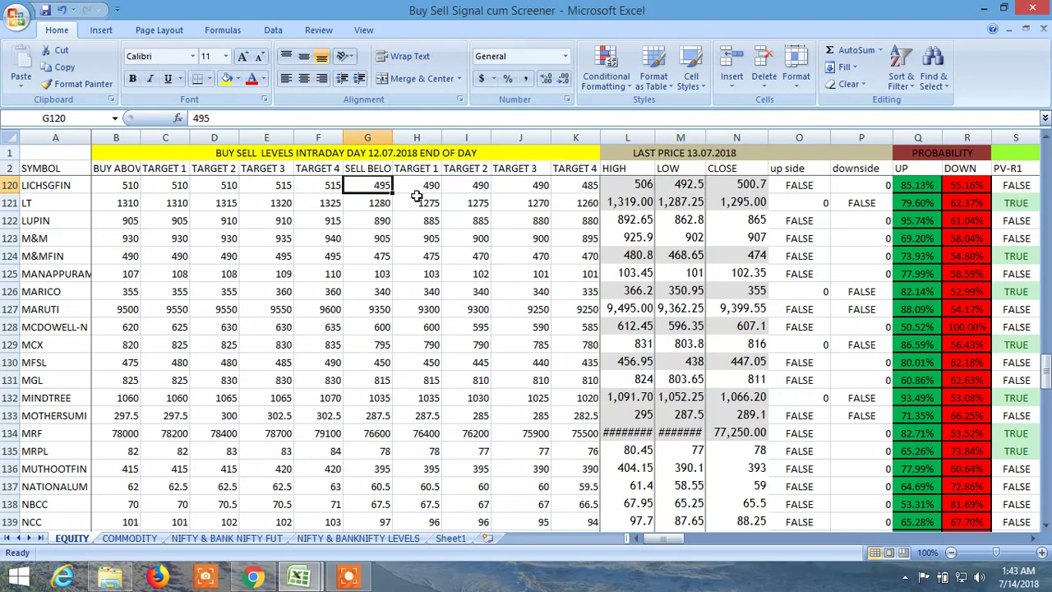
Compare LT's buy-above level with its last-price high and low.
click(59, 207)
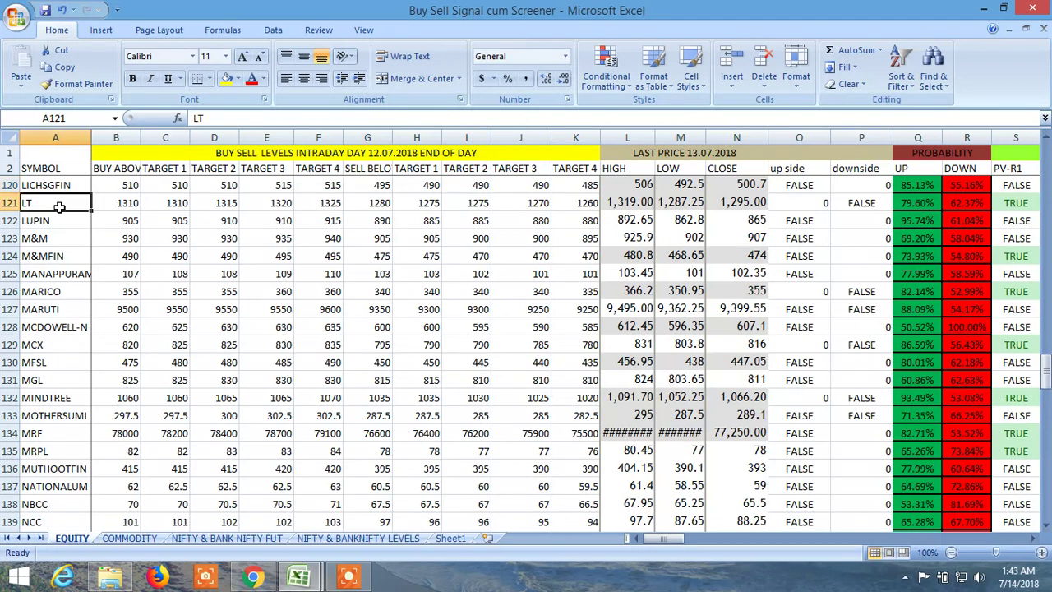
click(130, 202)
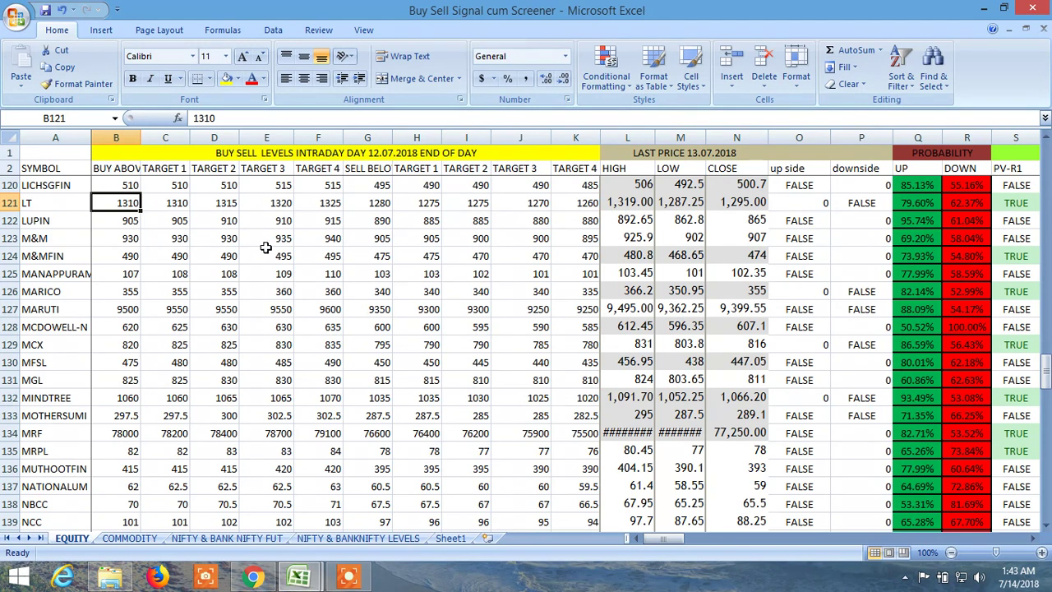
click(626, 209)
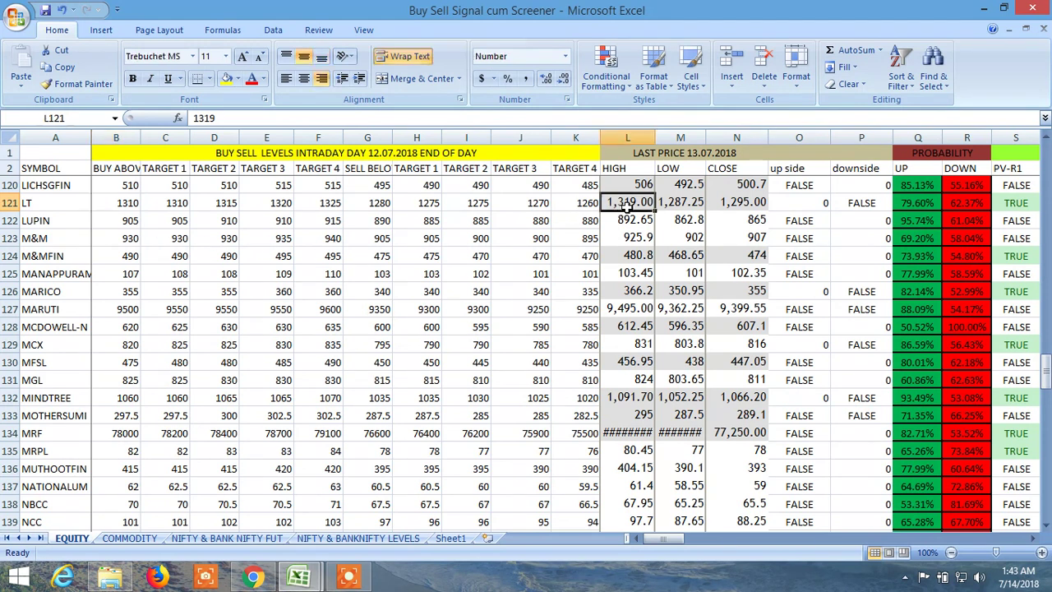
click(674, 202)
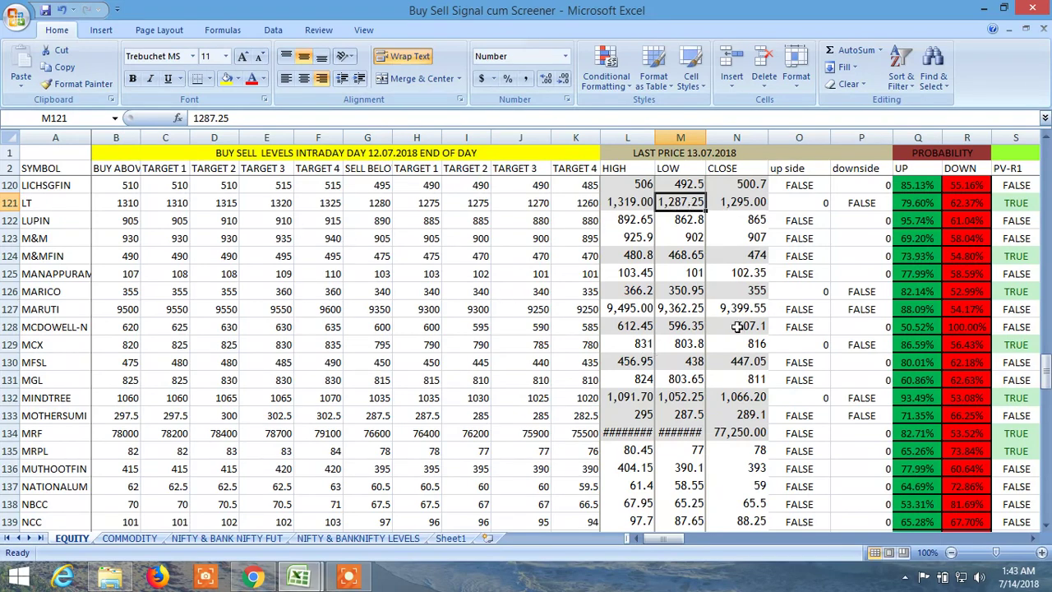
Look back through the equity list up to its first symbols and open the COMMODITY sheet.
scroll(719, 342, down, 3)
scroll(718, 342, down, 1)
scroll(706, 361, up, 17)
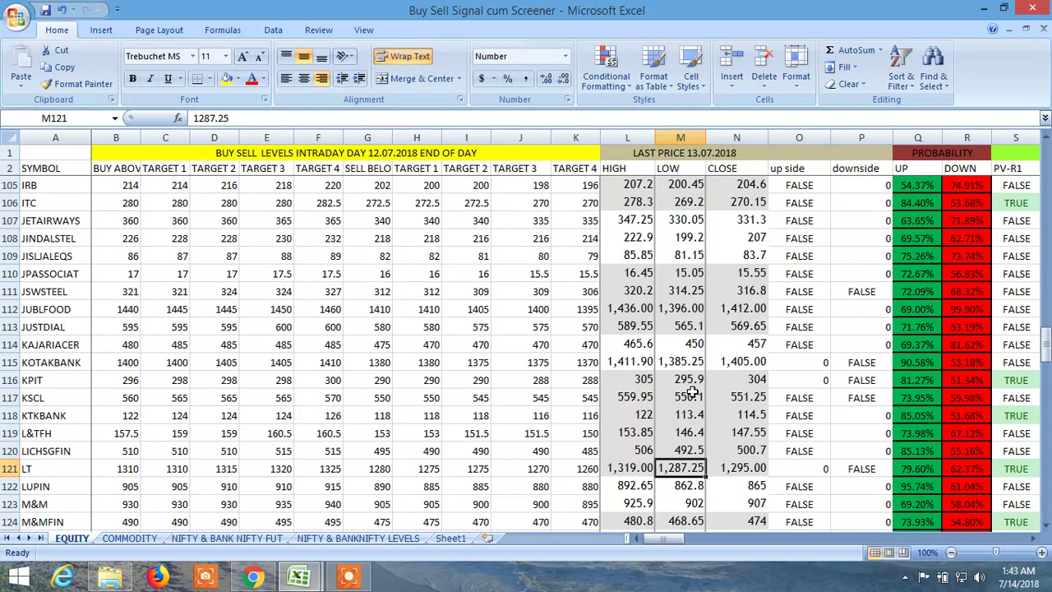
scroll(692, 393, up, 20)
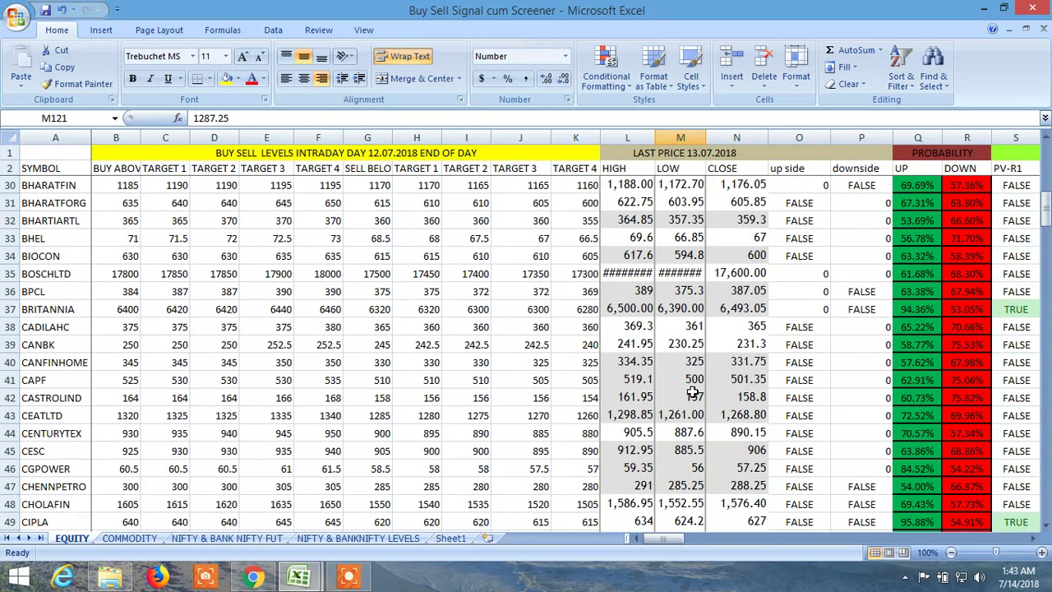
scroll(692, 392, up, 5)
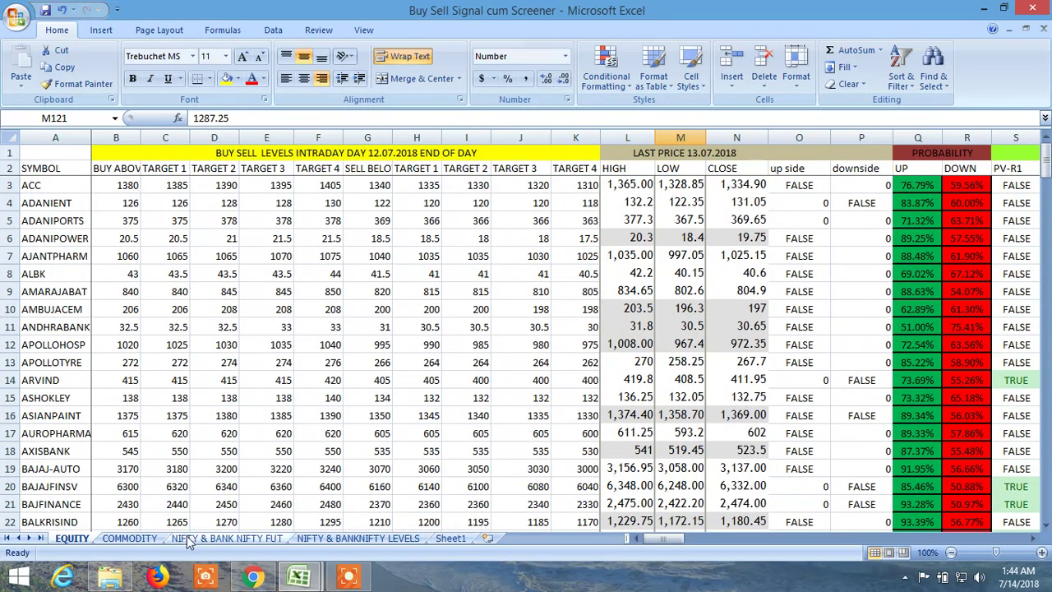
click(132, 538)
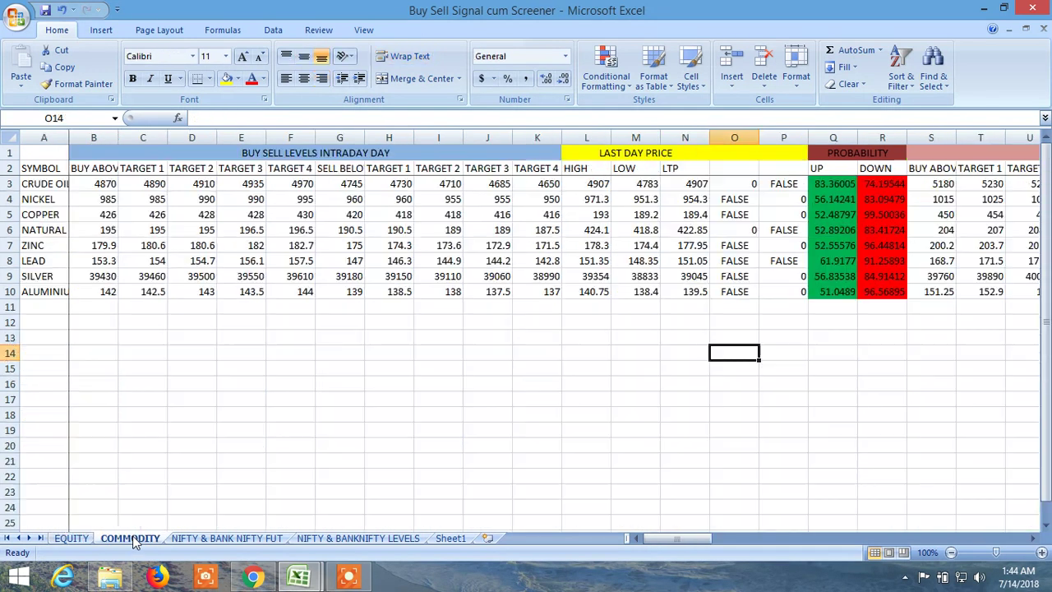